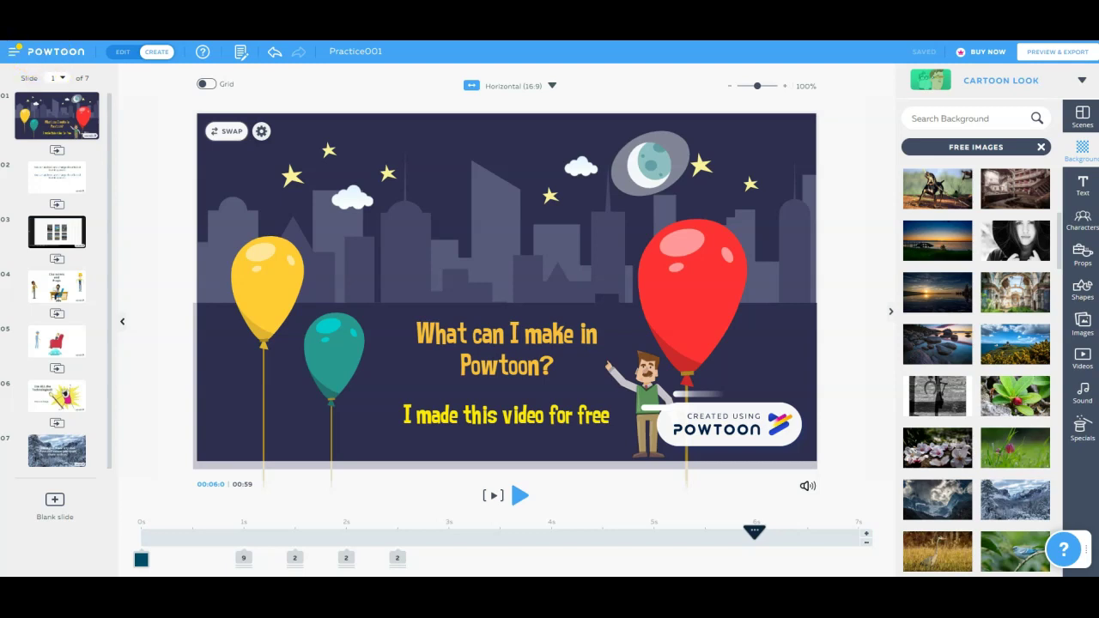
- Rewind slide 1's timeline to 0 seconds to show the empty city-skyline background
left_click_drag(754, 530, 148, 553)
left_click(136, 551)
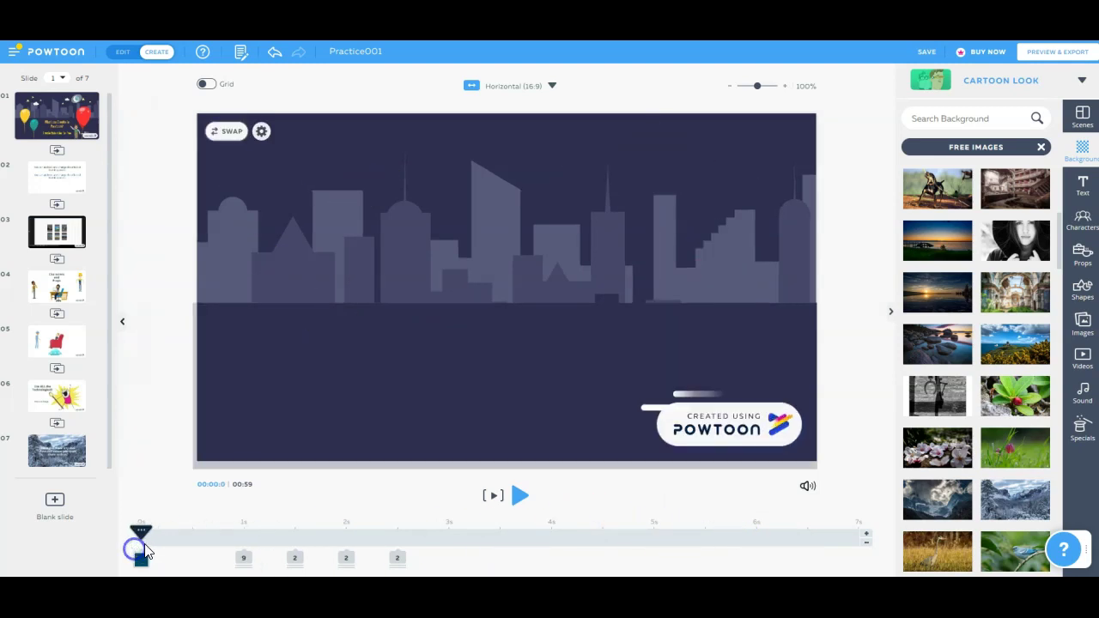
left_click(519, 497)
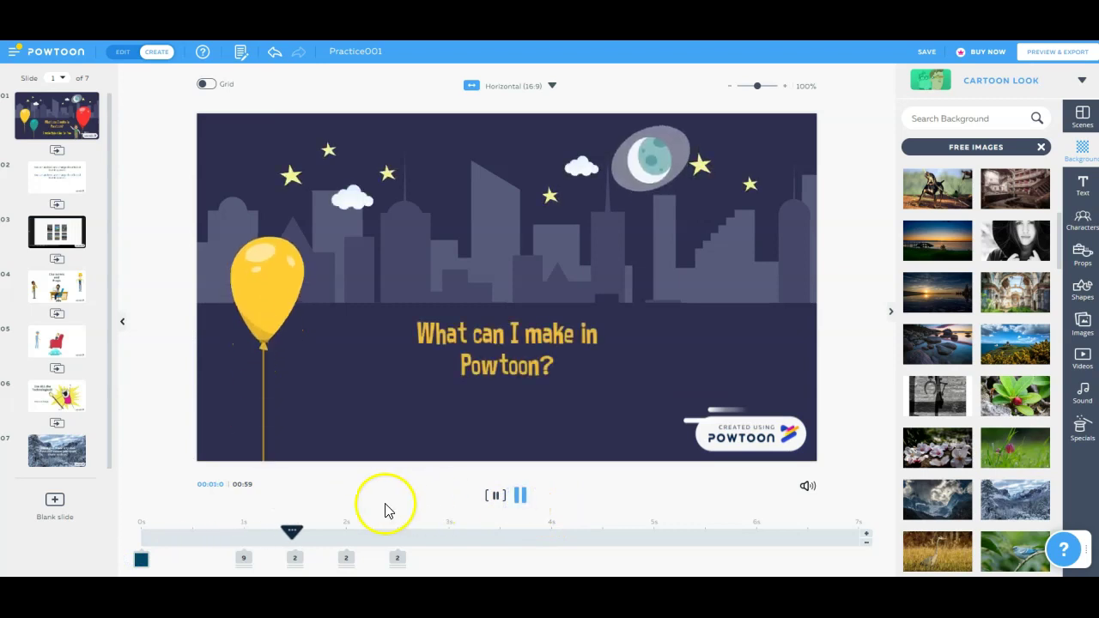
left_click(520, 497)
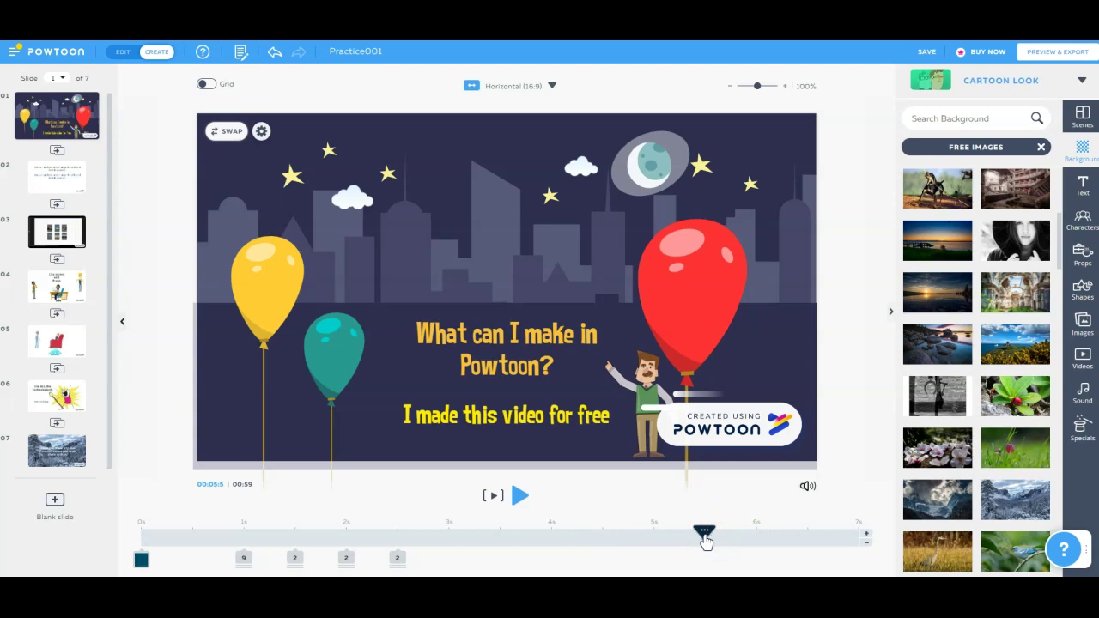
left_click_drag(704, 539, 115, 548)
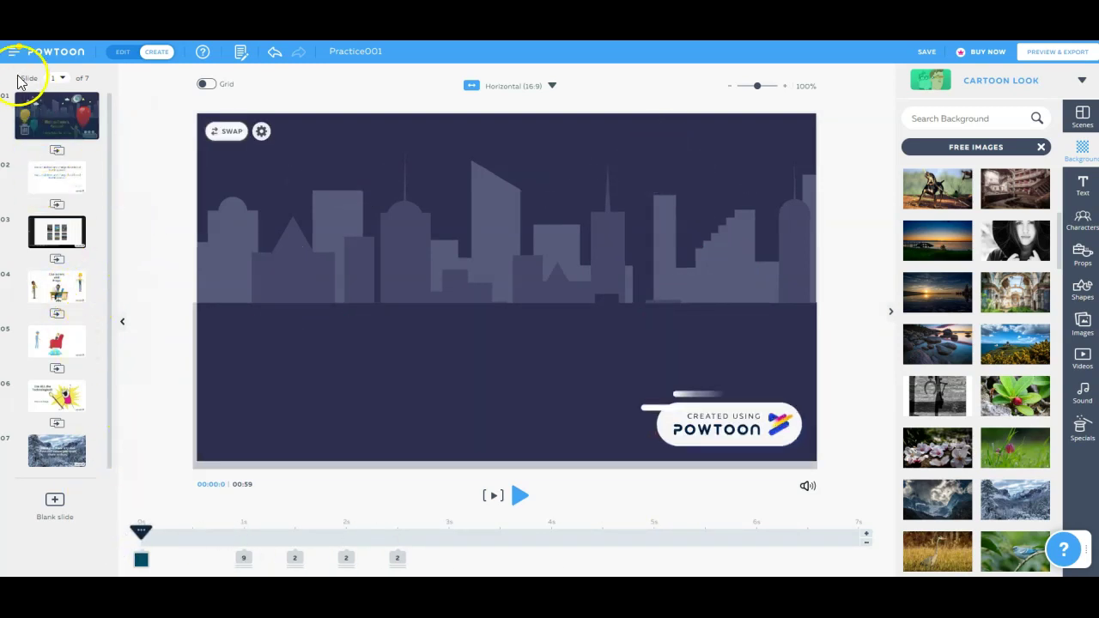
- Give slide 2's text box the word-by-word Appear entrance effect
left_click(54, 169)
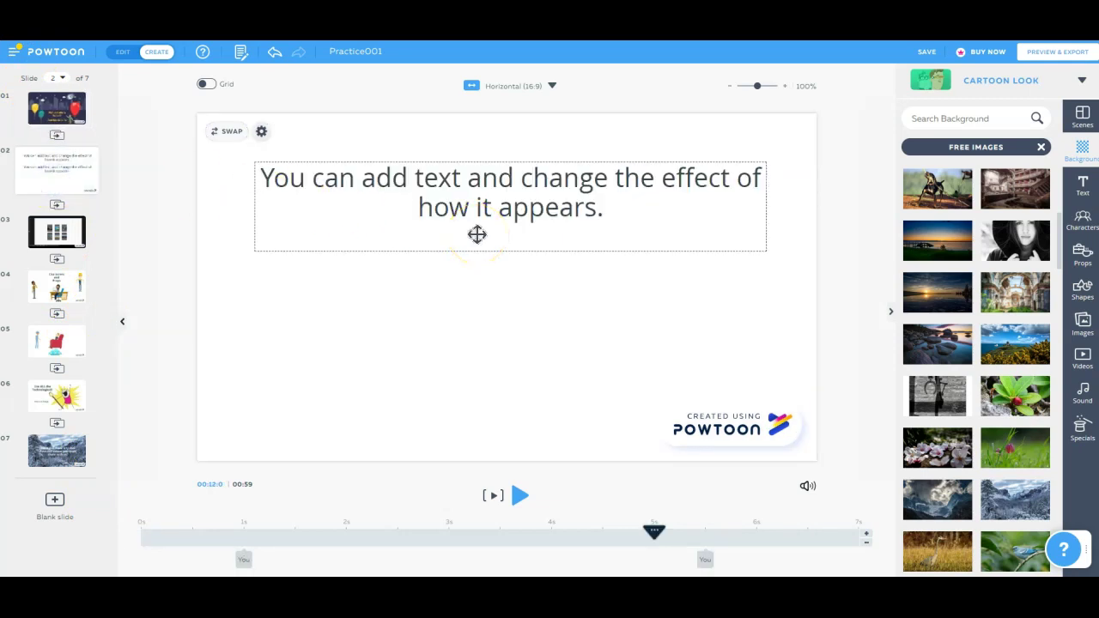
left_click(430, 196)
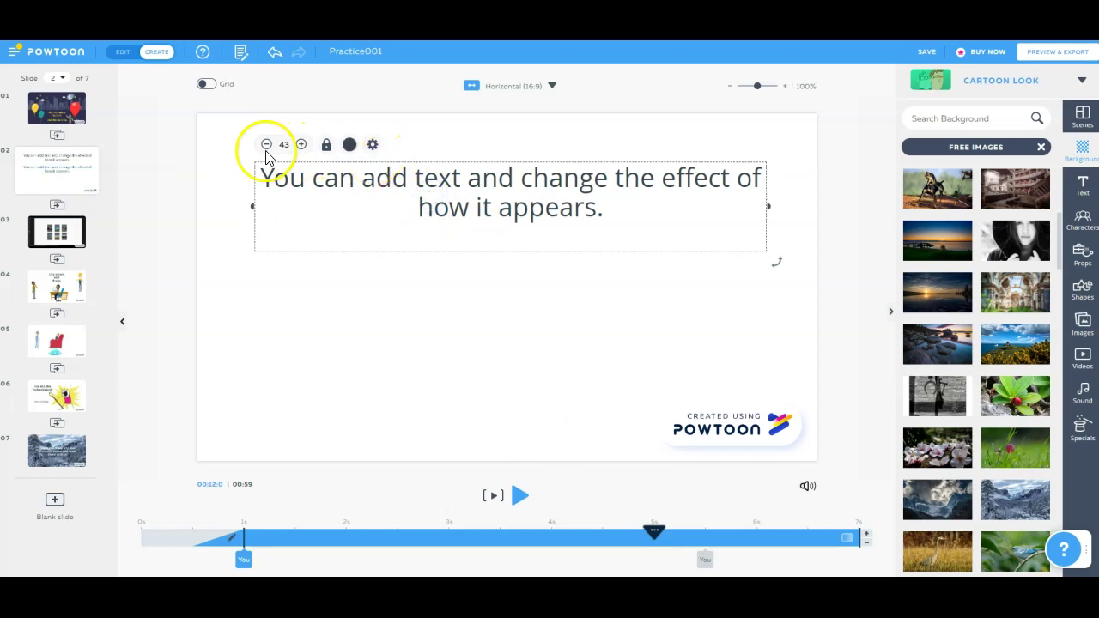
left_click(374, 146)
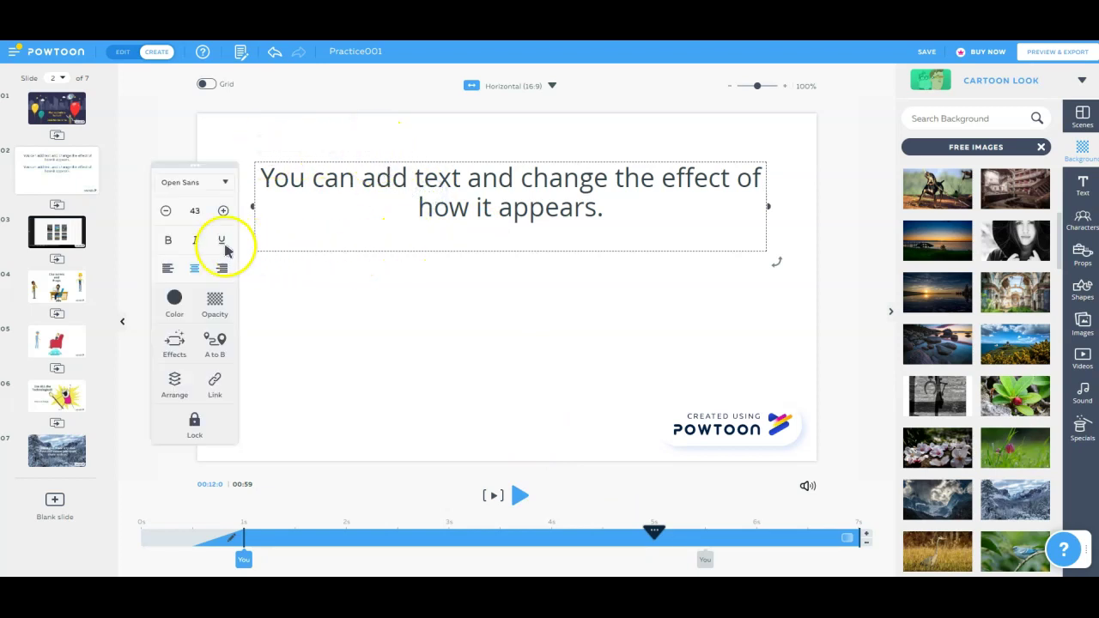
left_click(175, 347)
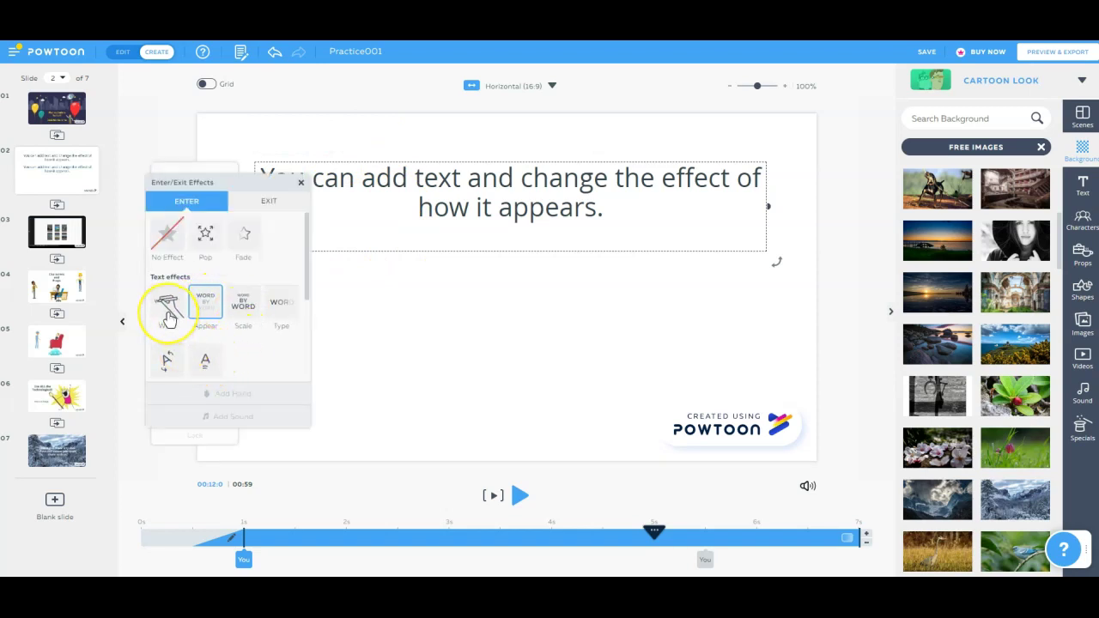
left_click(215, 314)
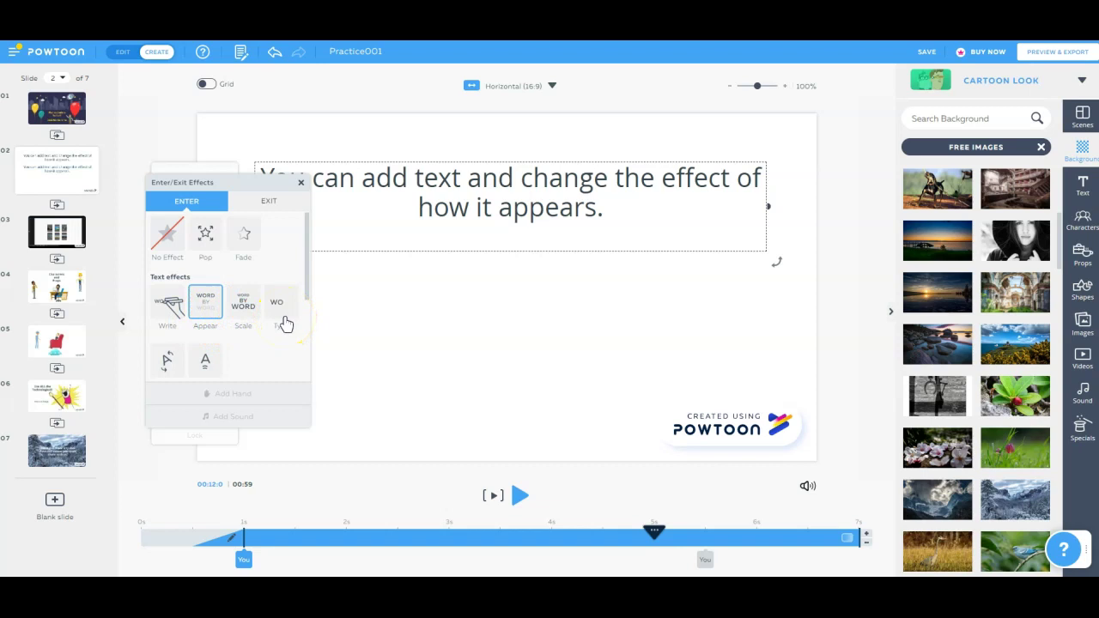
- Move the second text's entrance from 5.5 s to about 3.5 s, then play slide 2 to check
left_click(420, 312)
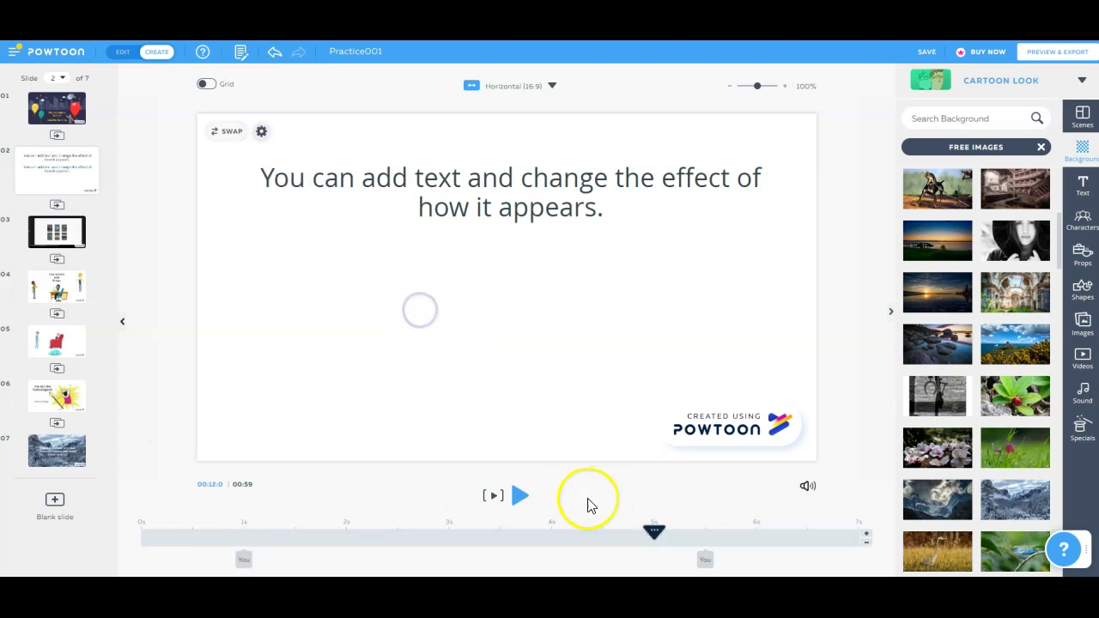
left_click(704, 559)
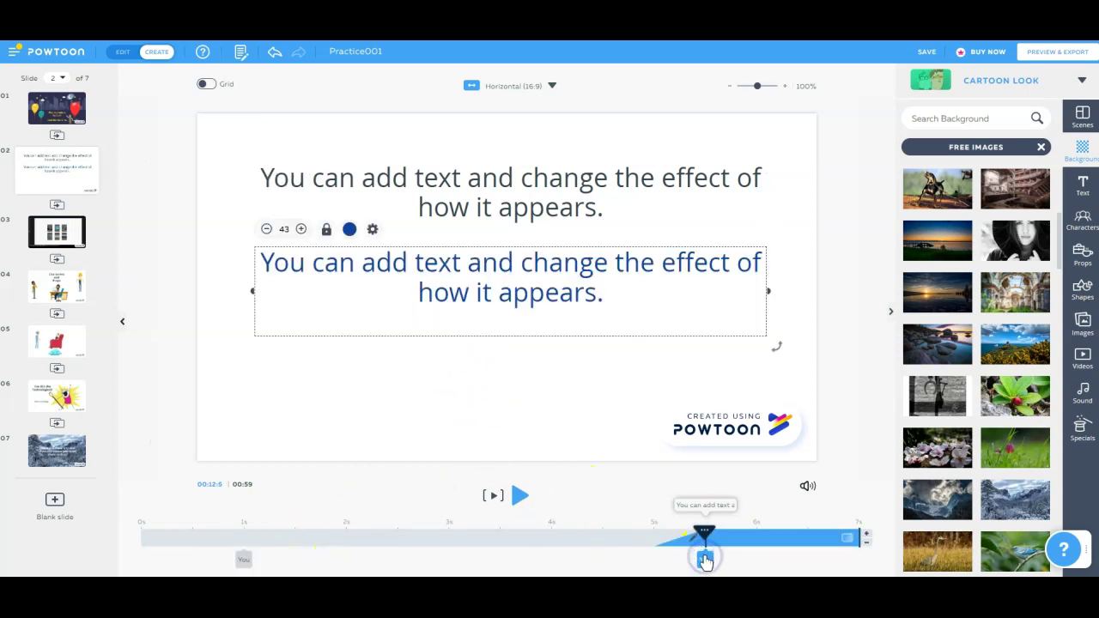
left_click_drag(703, 558, 498, 560)
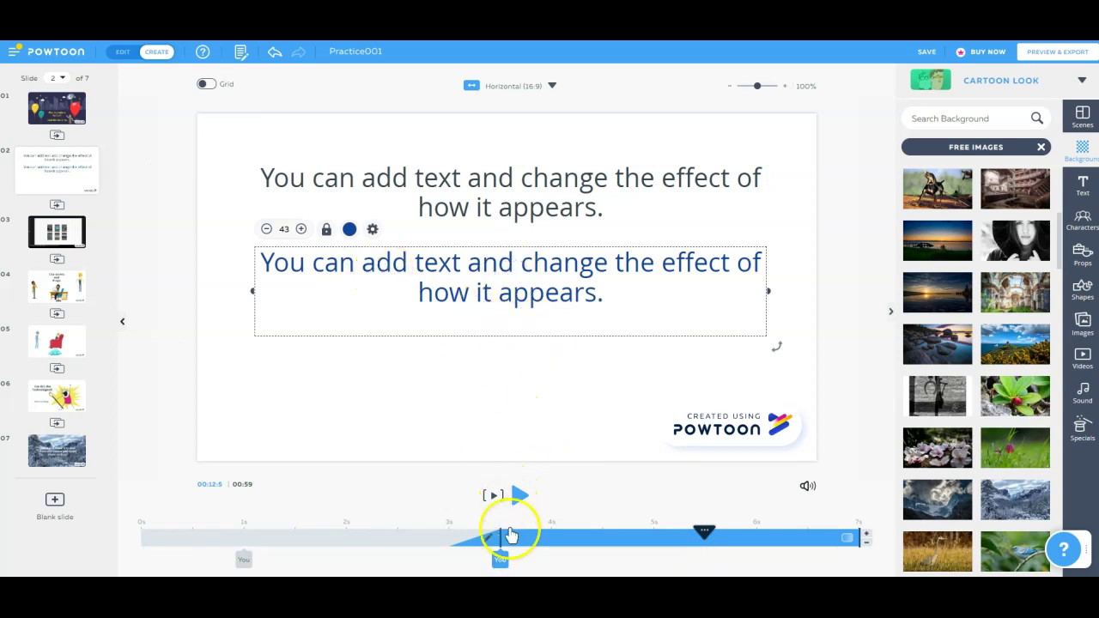
left_click_drag(686, 529, 108, 559)
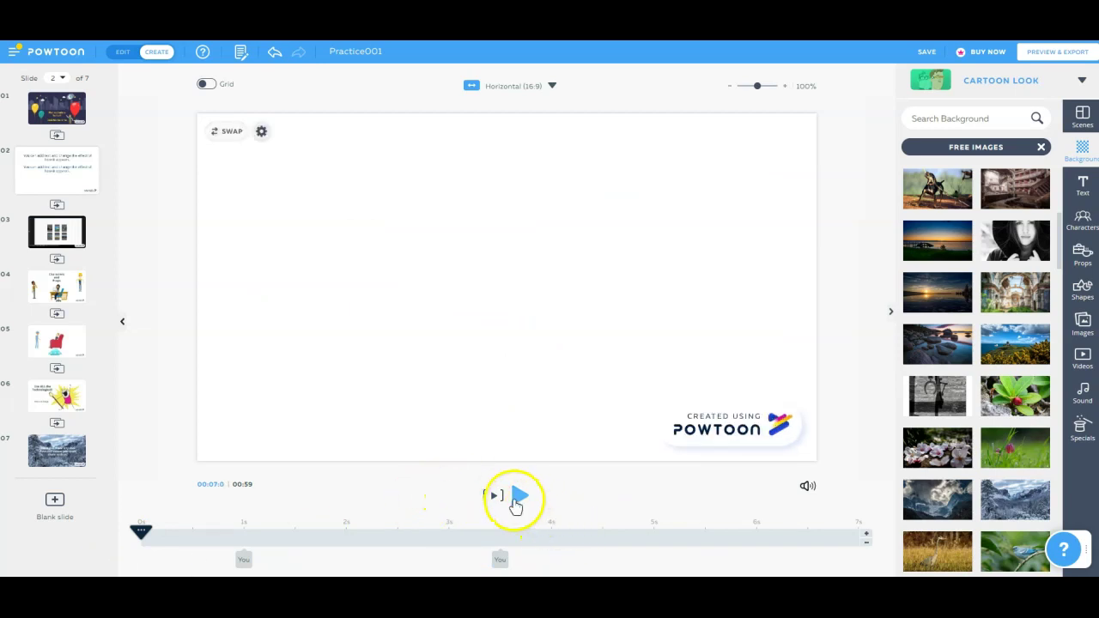
left_click(517, 497)
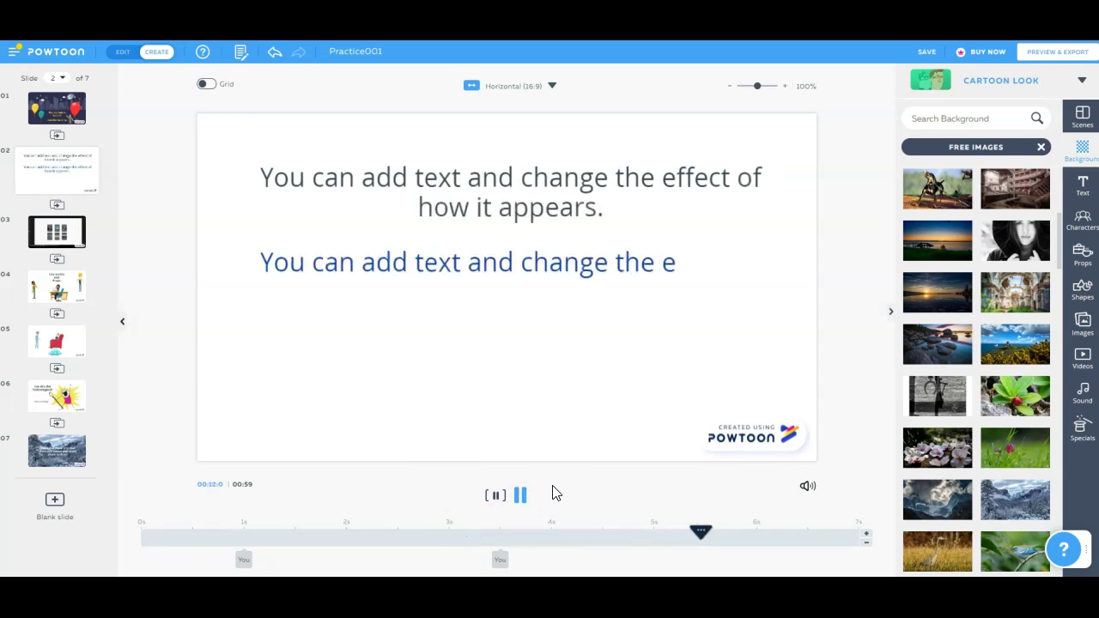
- Stop the preview, review the soundtrack options from slide 2, then go to slide 3's video
left_click(527, 493)
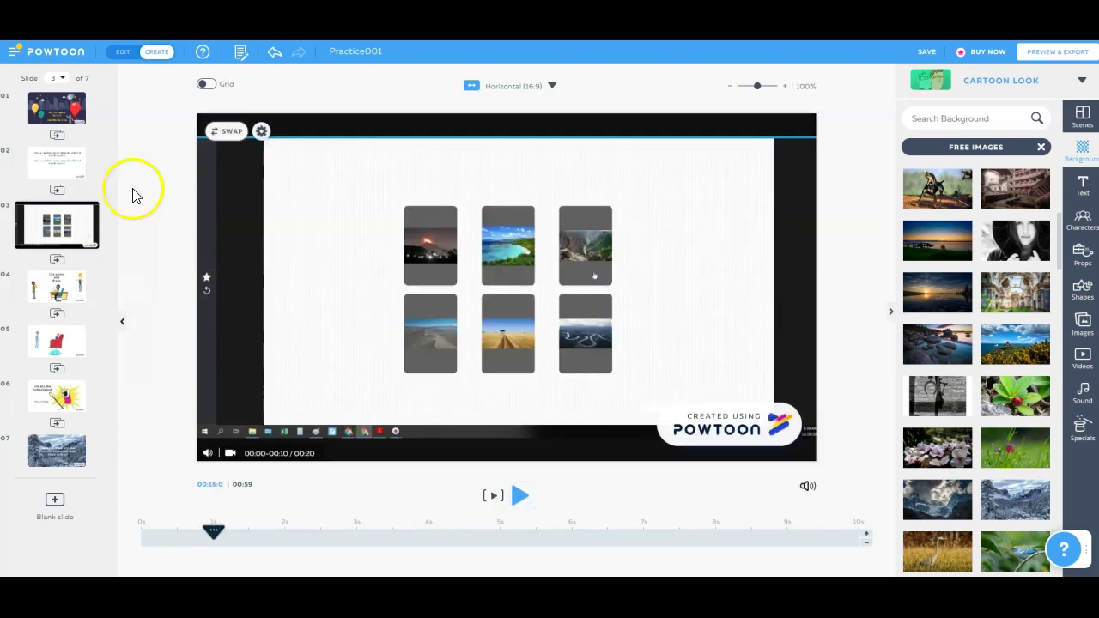
left_click(55, 154)
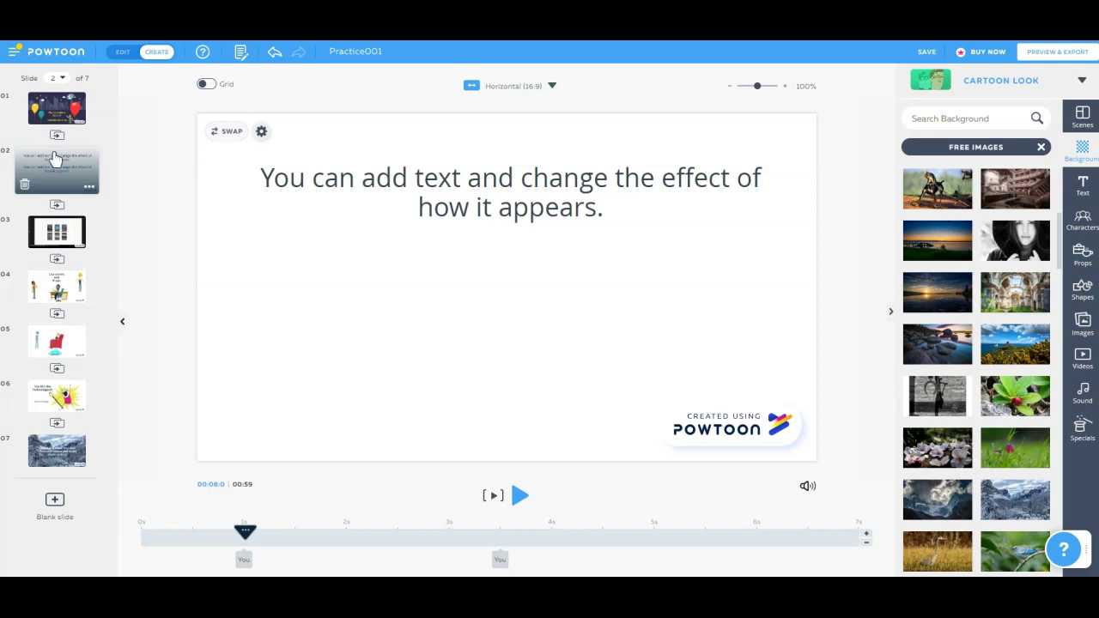
left_click(1079, 398)
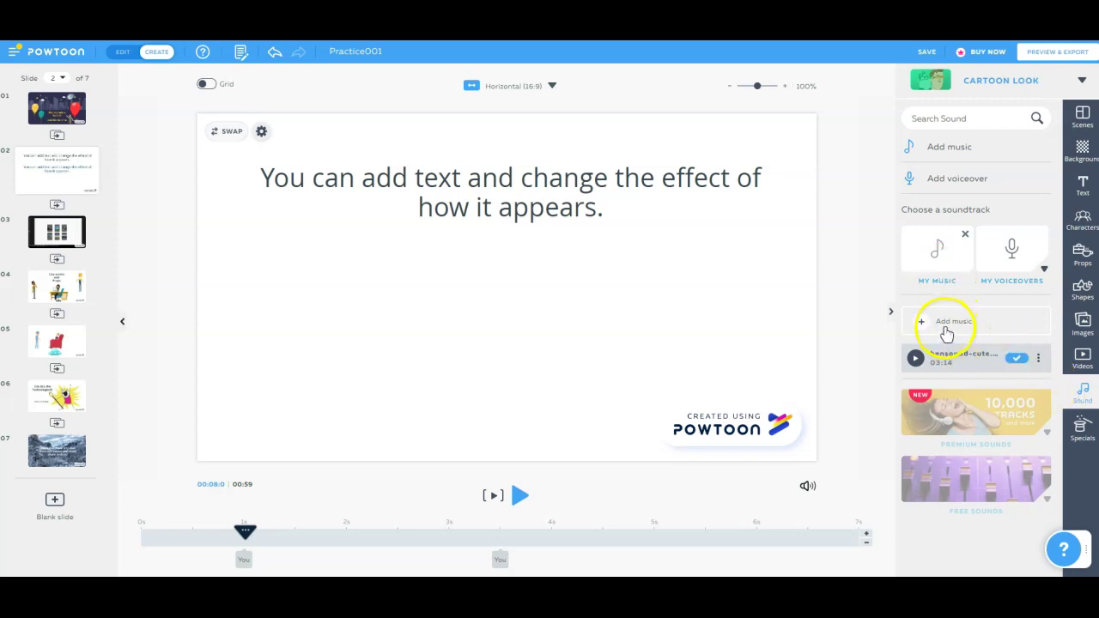
left_click(53, 230)
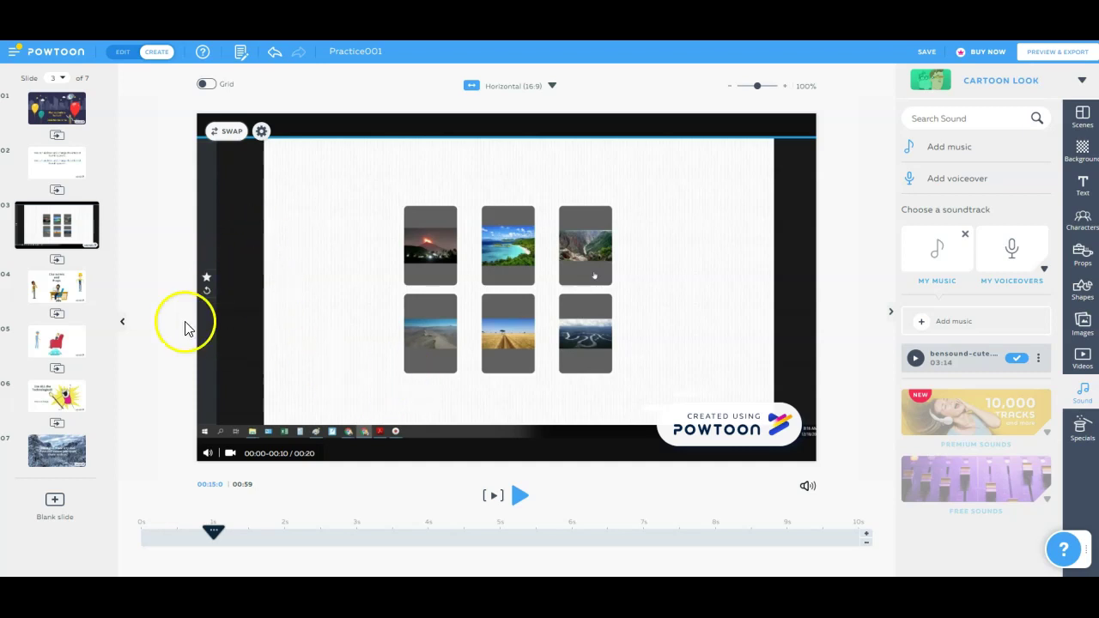
- On slide 4, browse the characters library and open The Office - Free character set
left_click(69, 283)
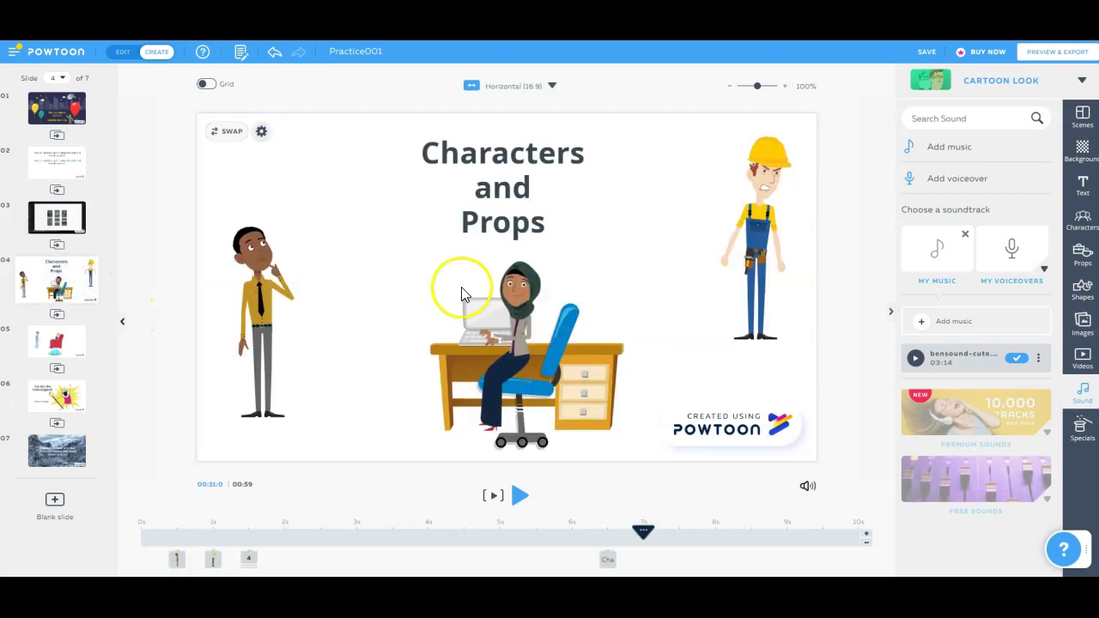
left_click(1086, 222)
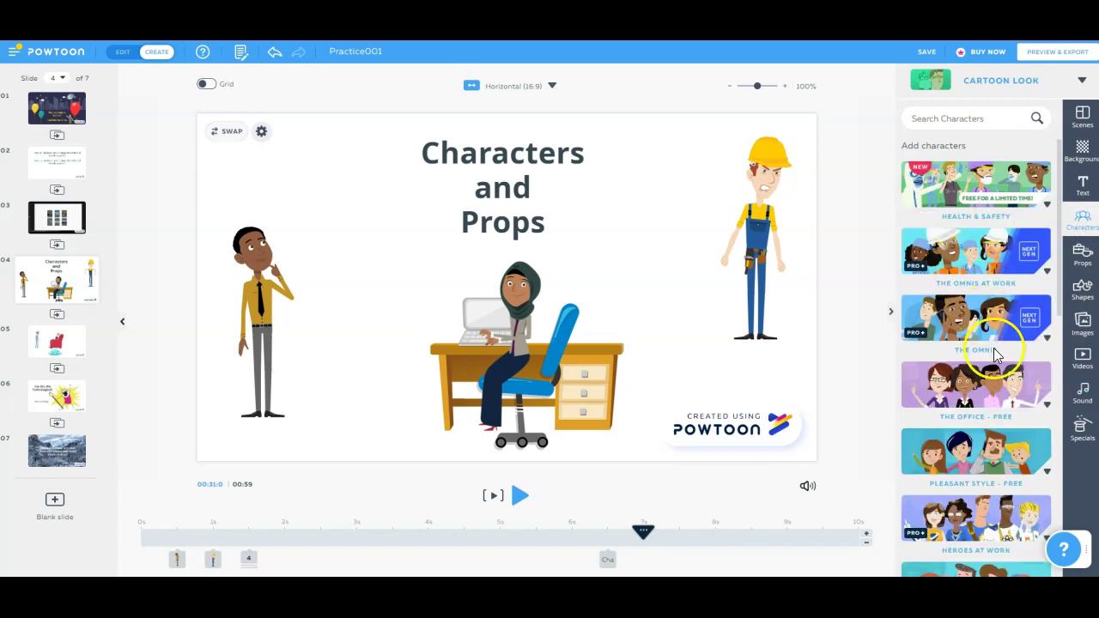
scroll(997, 361, "down", 8)
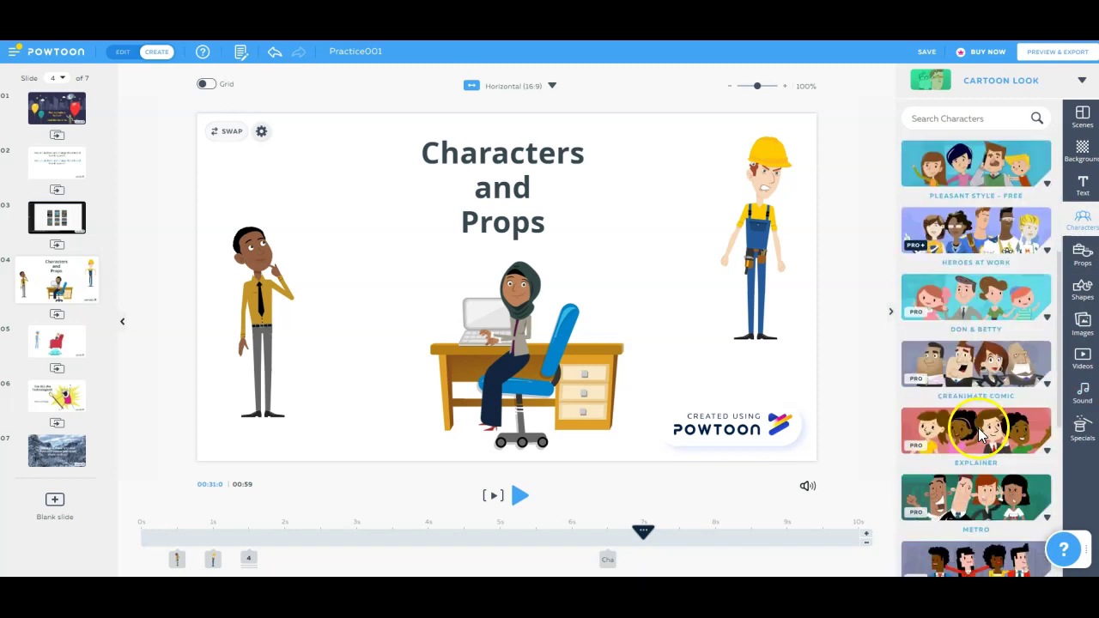
scroll(987, 429, "down", 5)
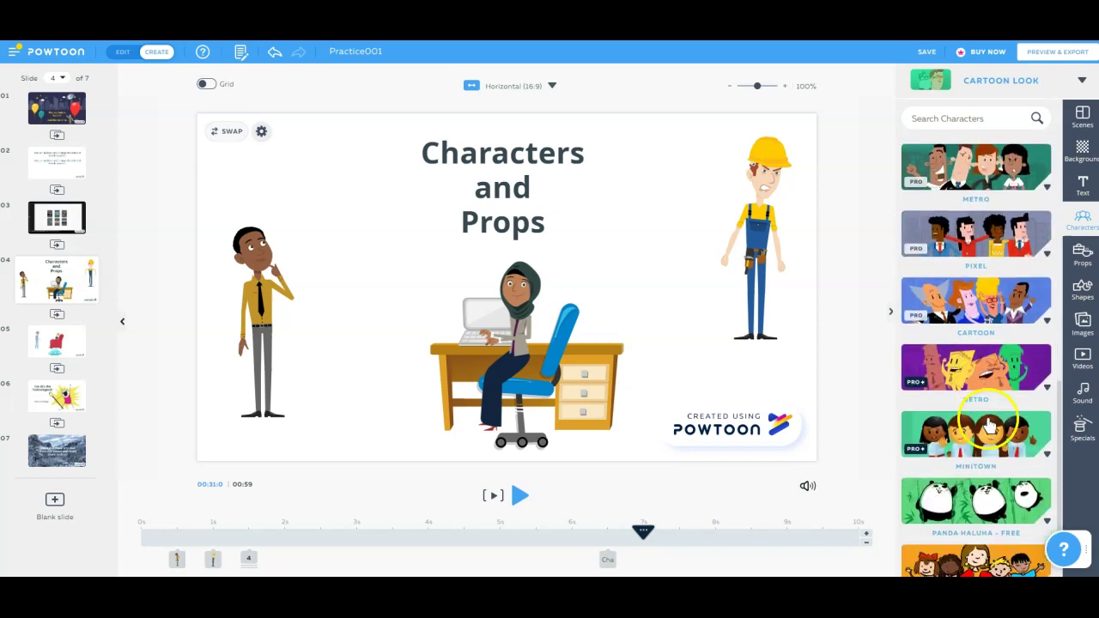
scroll(997, 417, "up", 12)
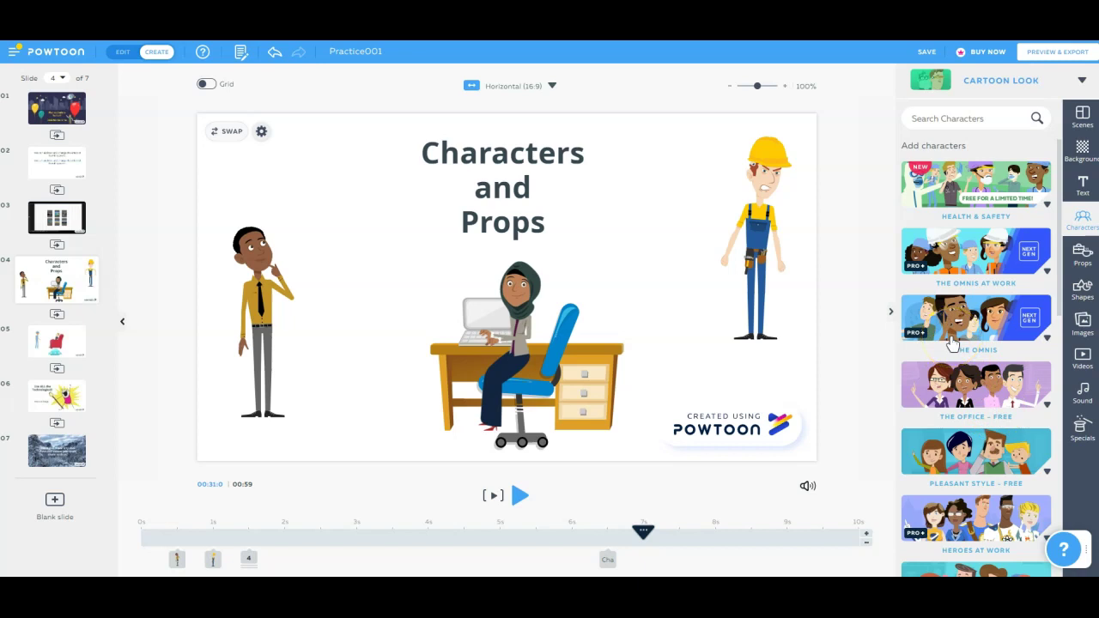
left_click(973, 346)
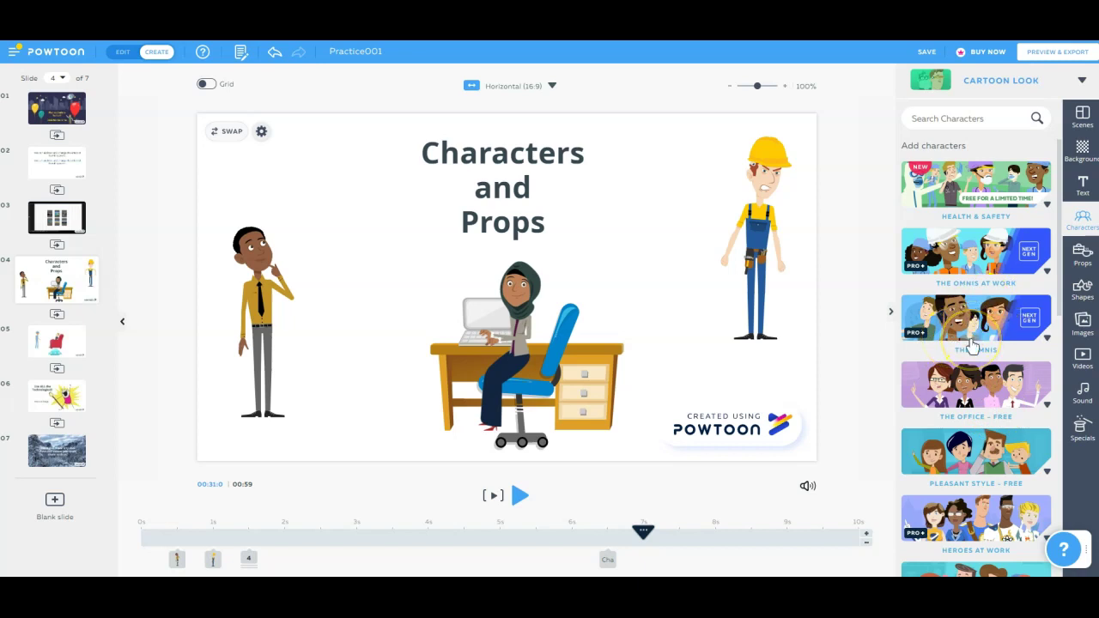
left_click(975, 388)
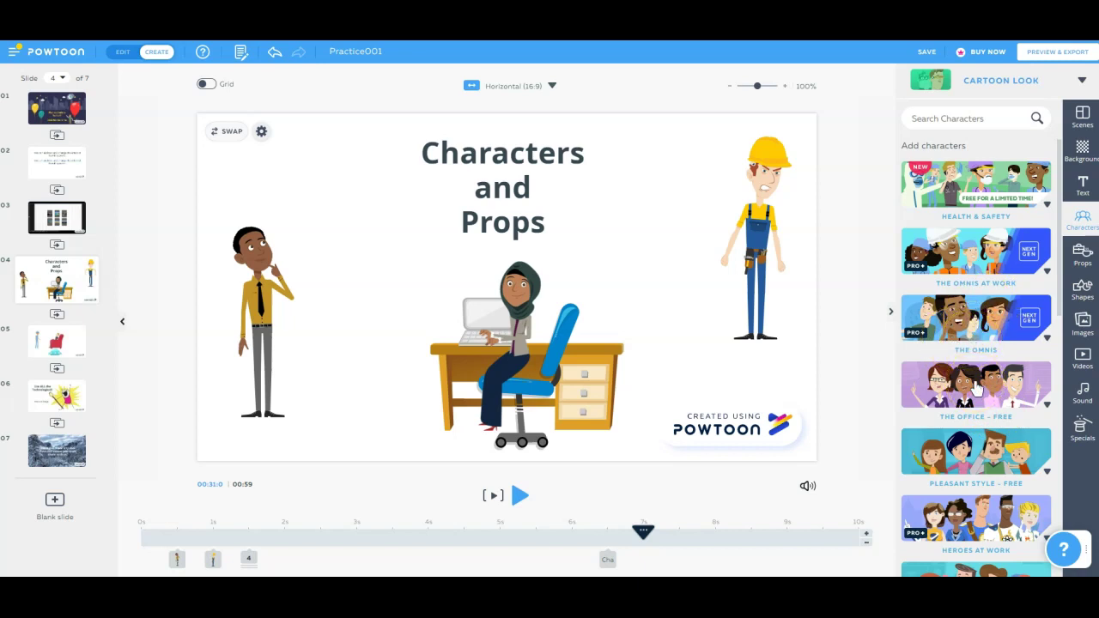
left_click(991, 391)
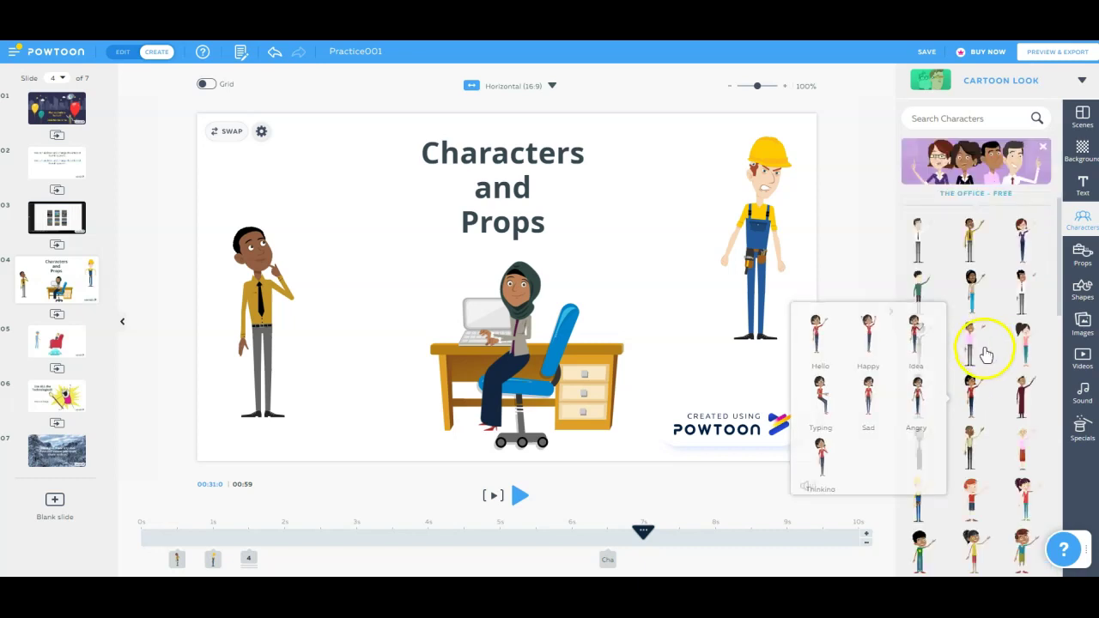
scroll(1000, 361, "down", 3)
scroll(1008, 367, "down", 3)
scroll(1008, 367, "up", 6)
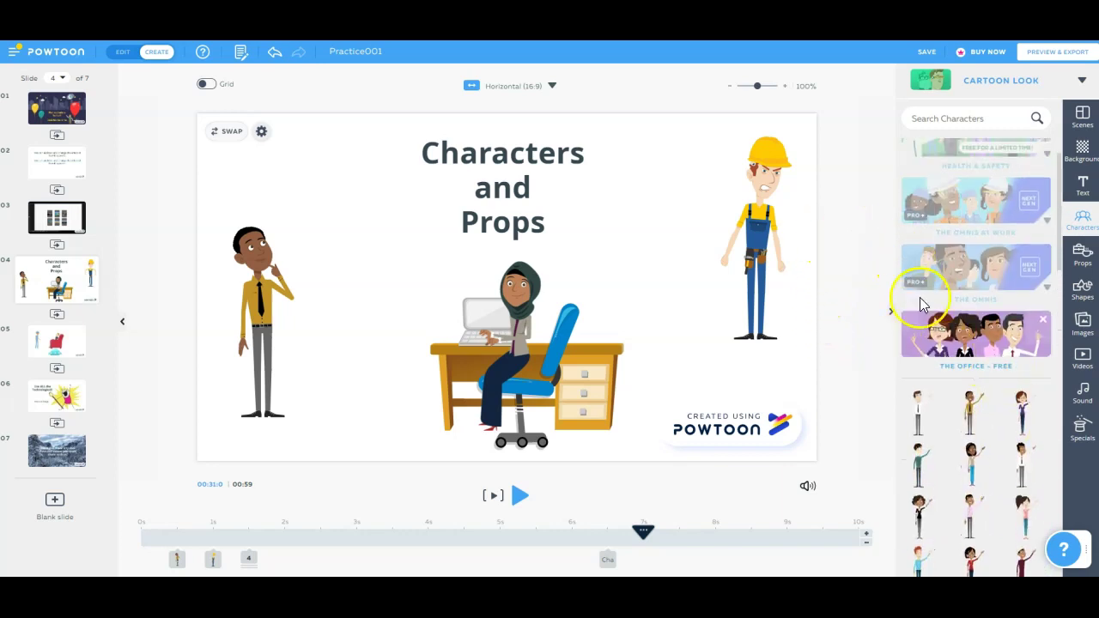
mouse_move(919, 429)
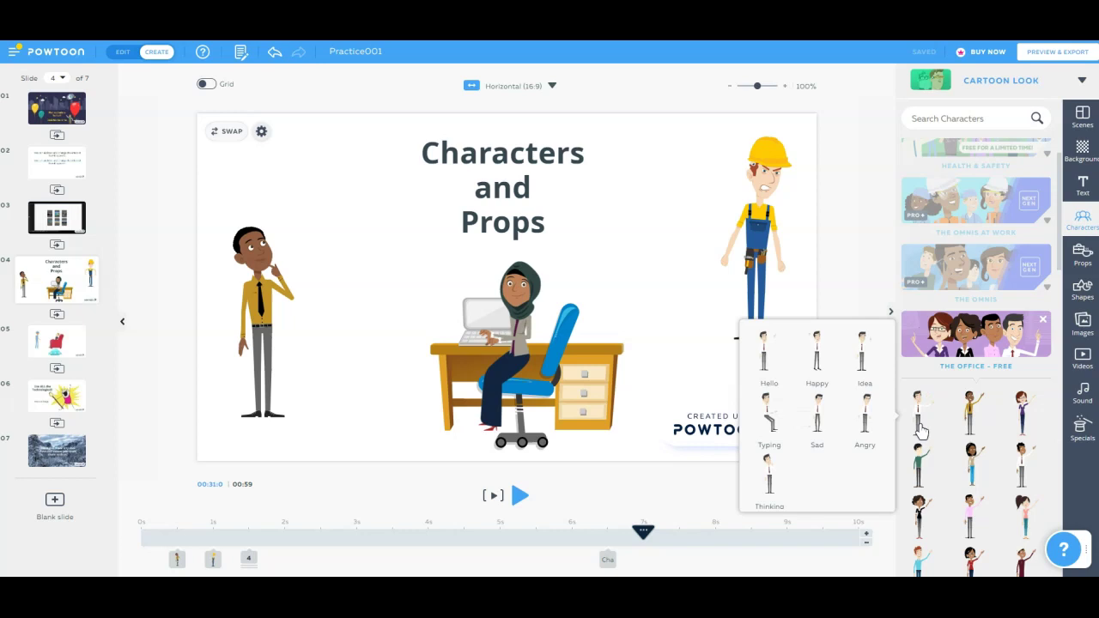
left_click(254, 274)
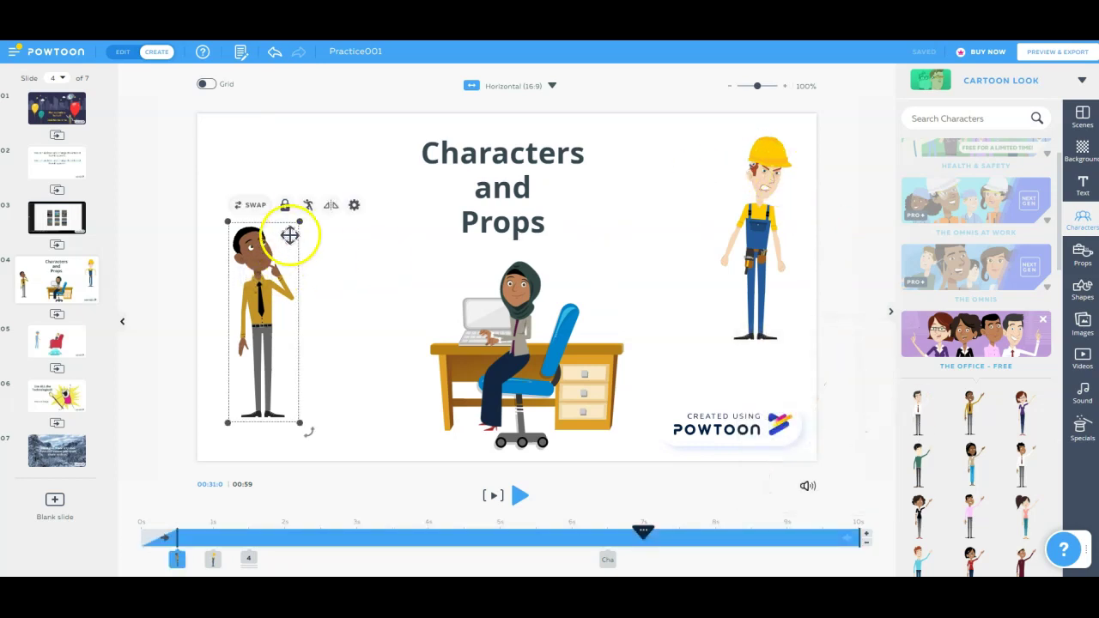
left_click(306, 206)
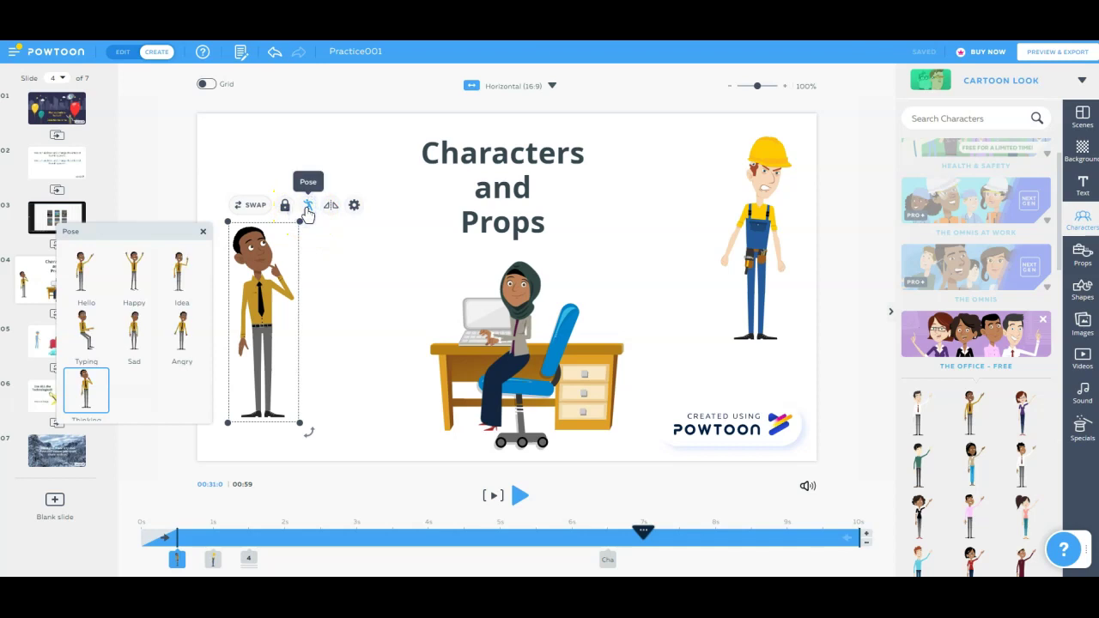
left_click(365, 286)
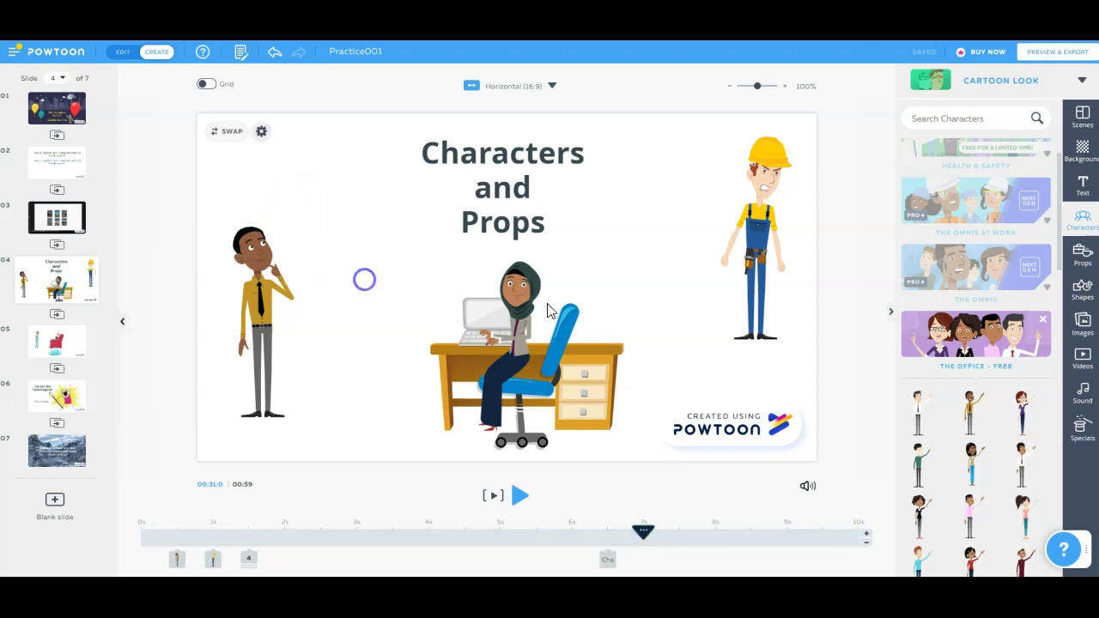
left_click(772, 243)
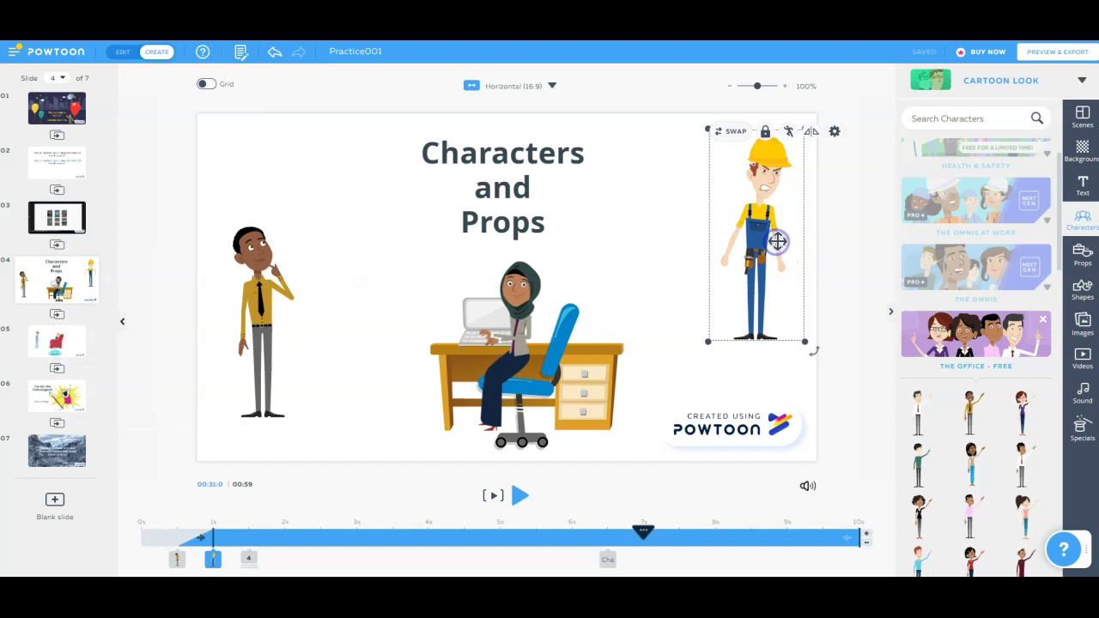
left_click(788, 135)
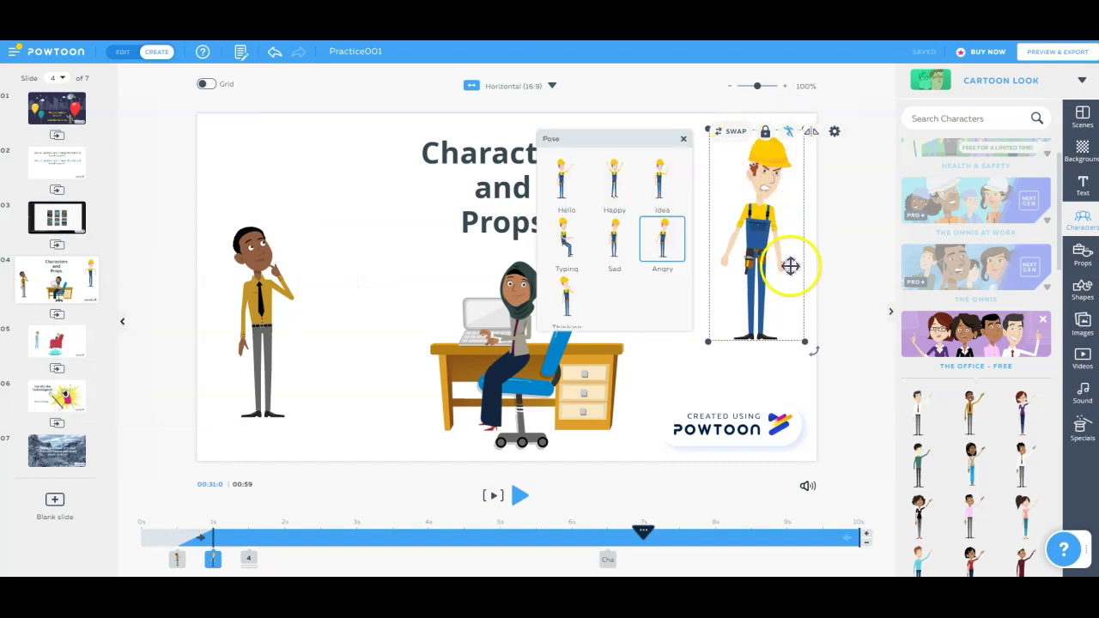
left_click(678, 385)
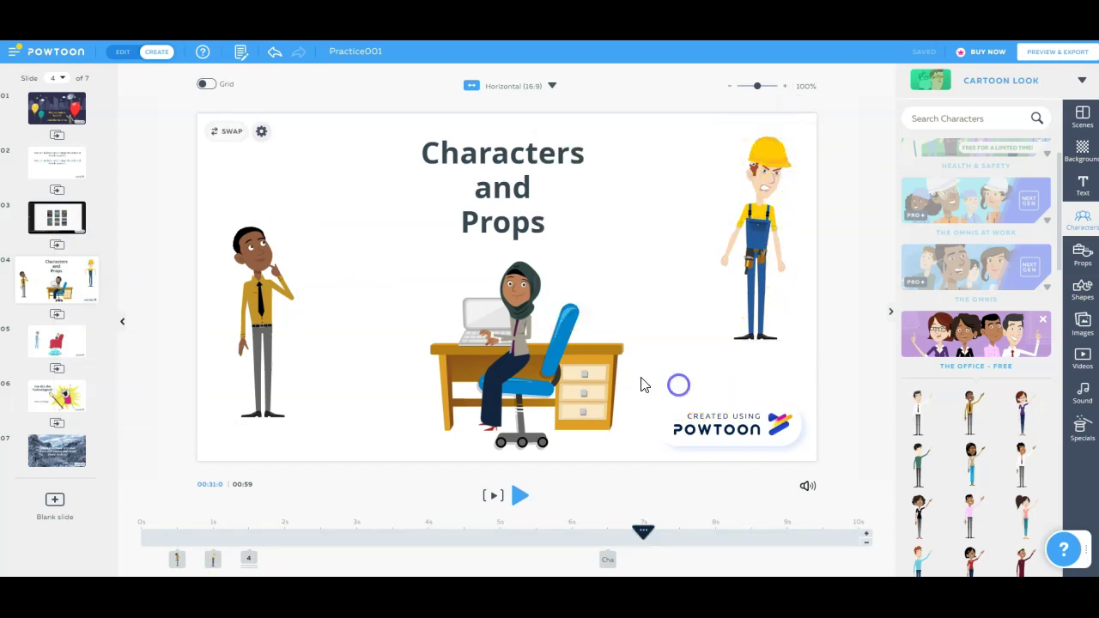
left_click(513, 350)
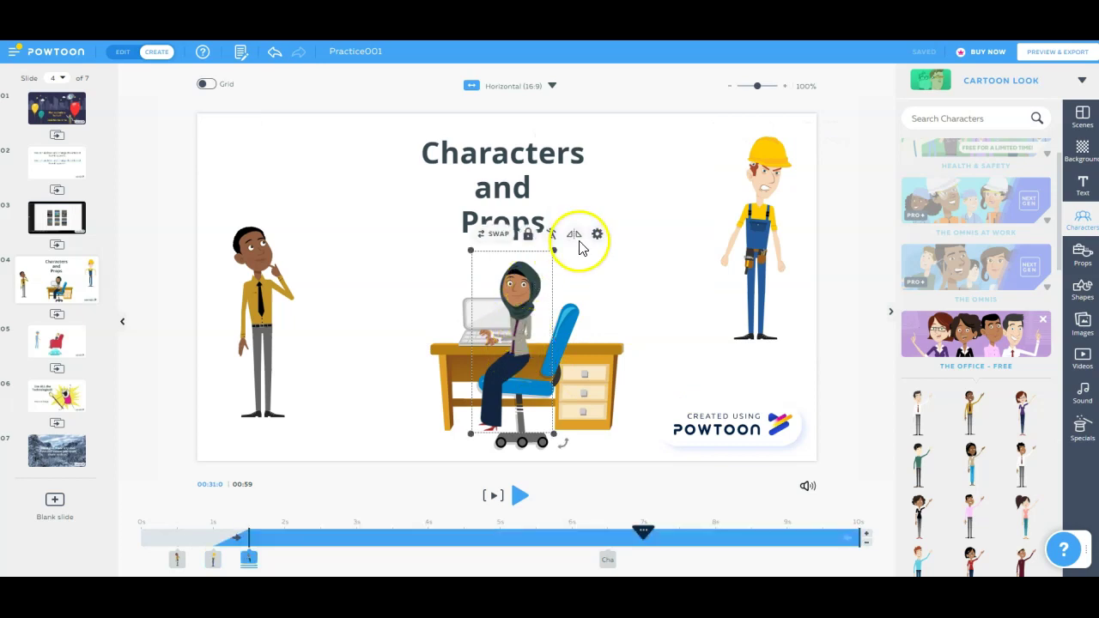
left_click(552, 237)
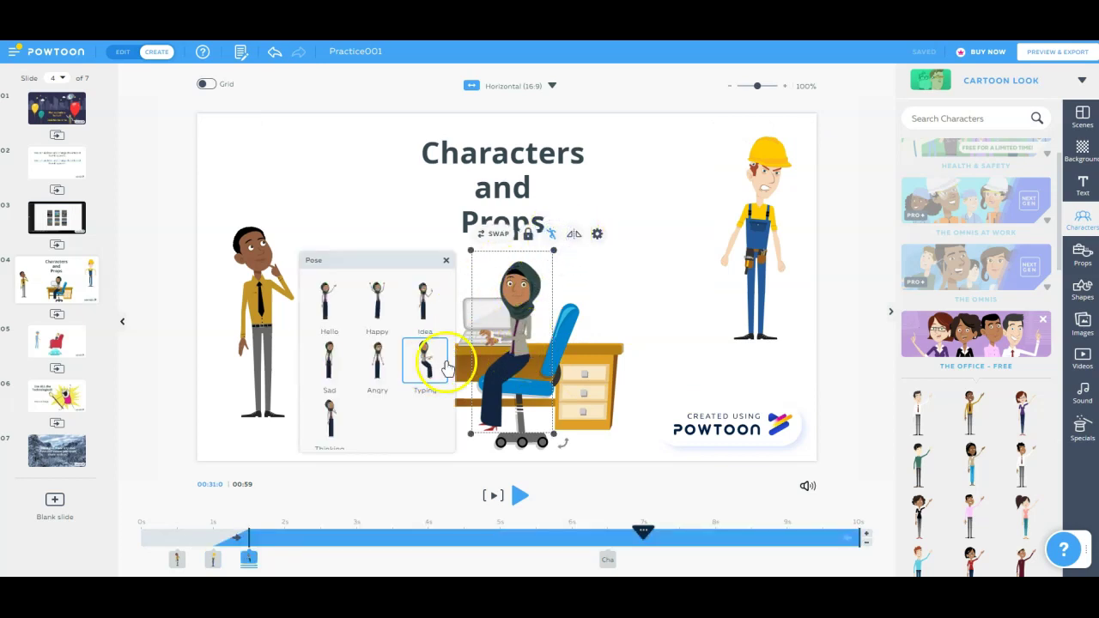
left_click(640, 322)
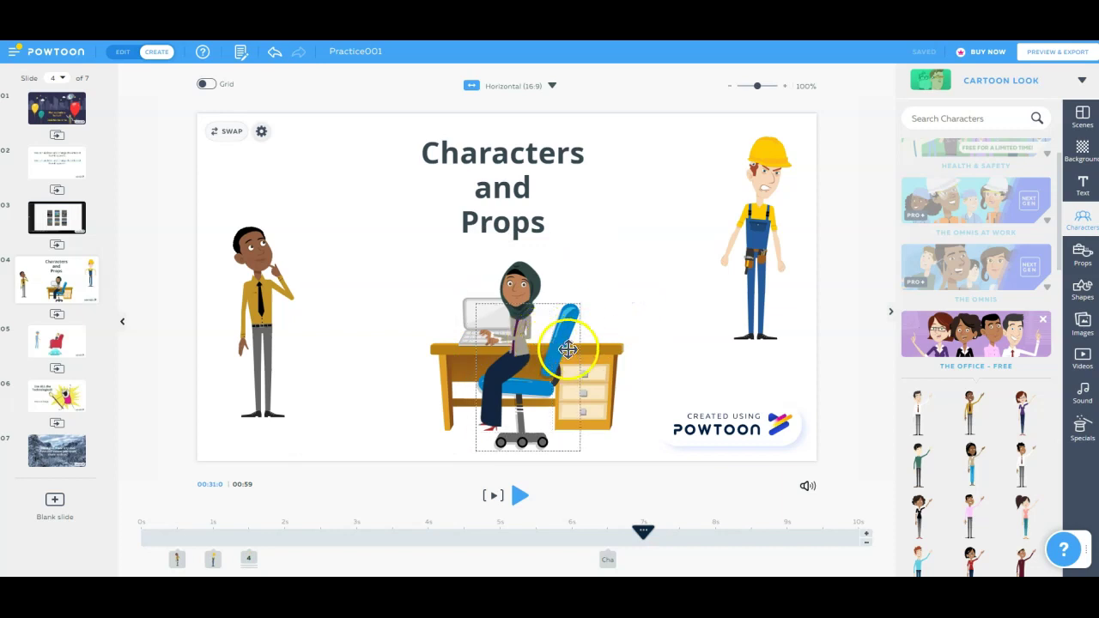
- With the Basic props library shown, bring the desk in front of the woman, then send it back
left_click(1082, 257)
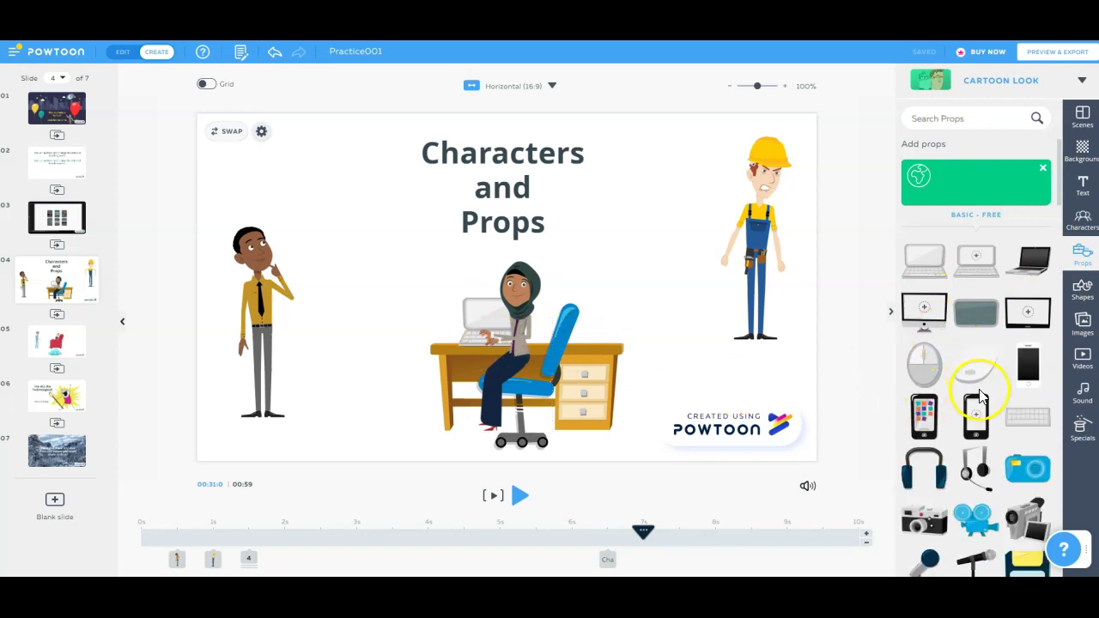
scroll(969, 386, "down", 2)
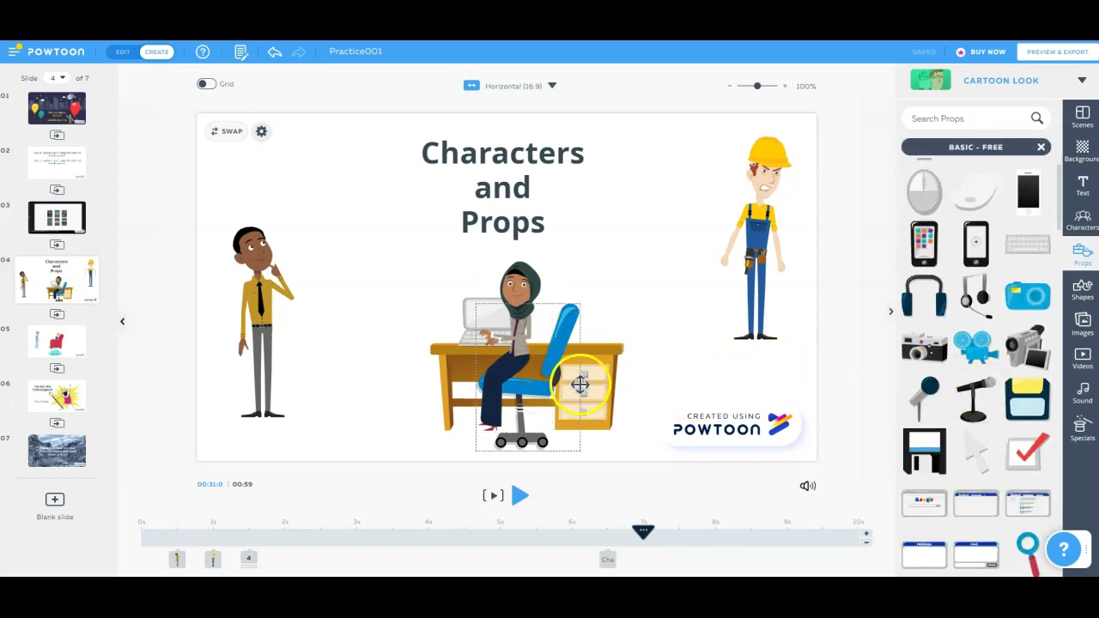
left_click(552, 375)
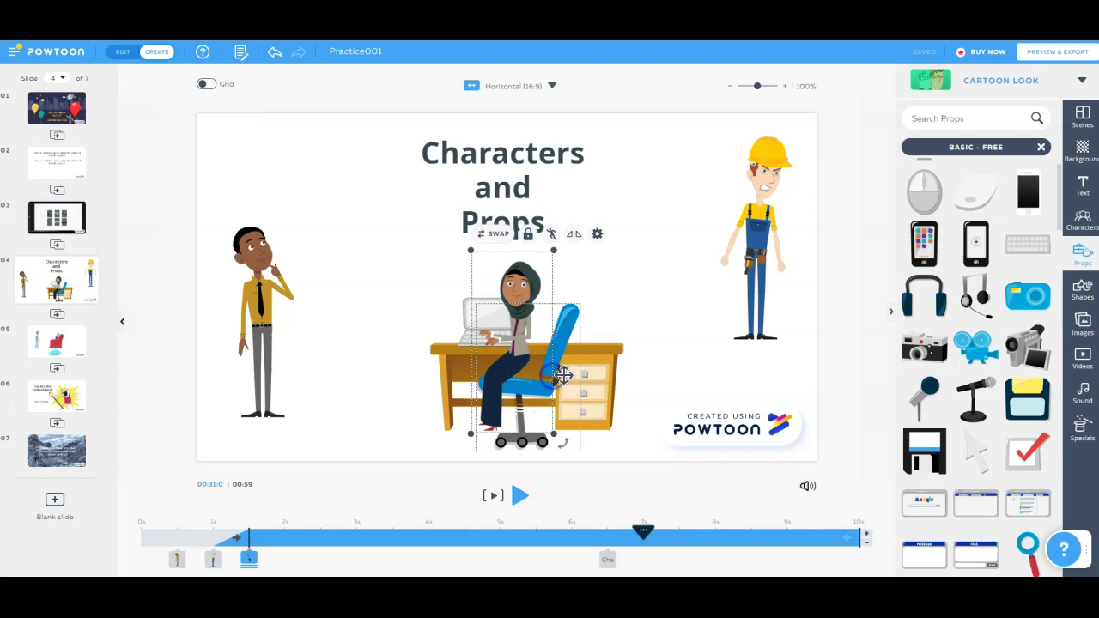
left_click(573, 321)
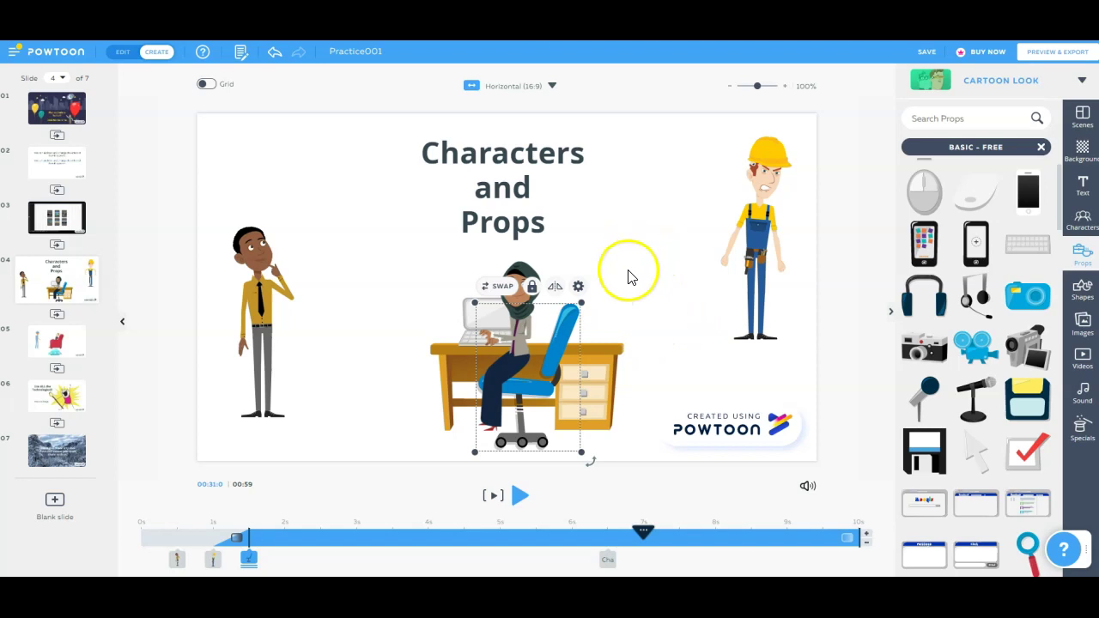
left_click(609, 346)
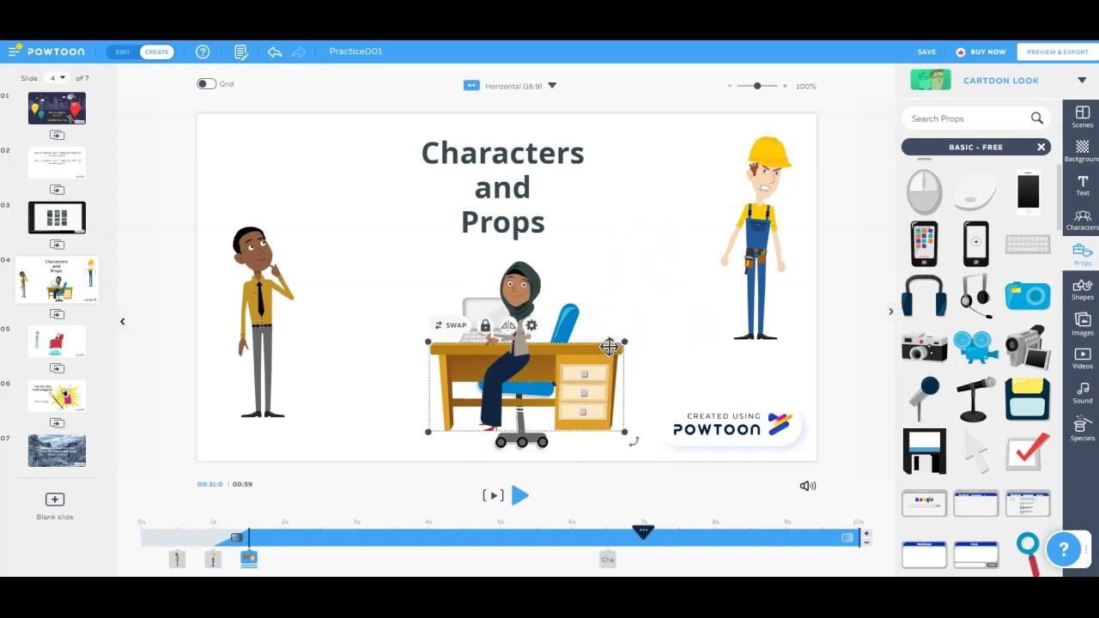
key("ctrl+shift+Up")
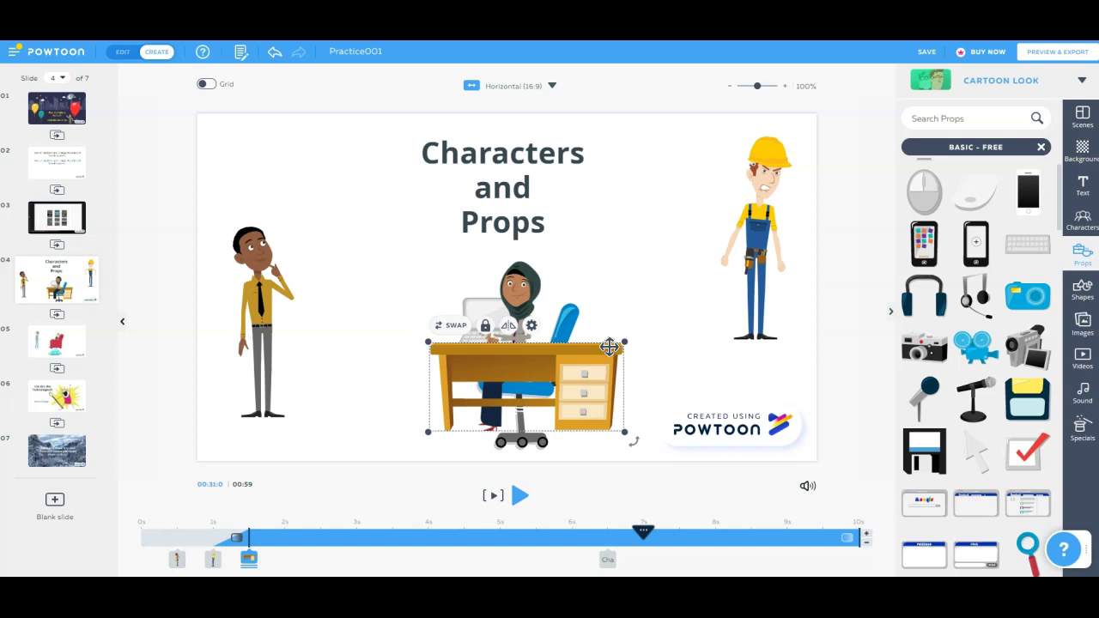
key("ctrl+shift+Down")
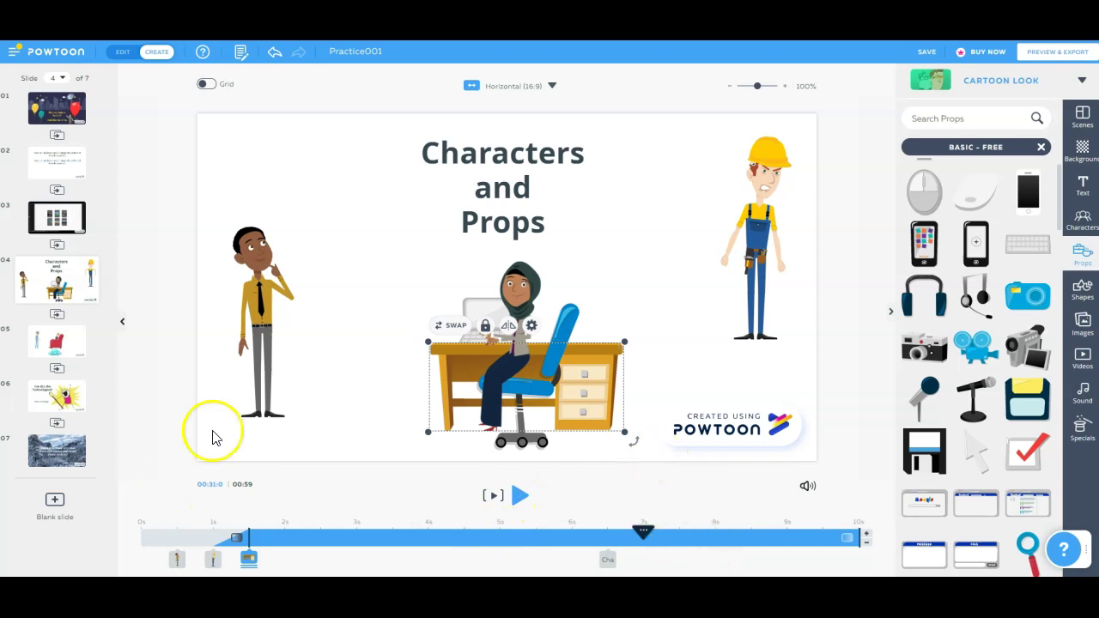
- Preview slide 4's animation from 0 seconds, then select the thinking man
left_click_drag(643, 537, 136, 537)
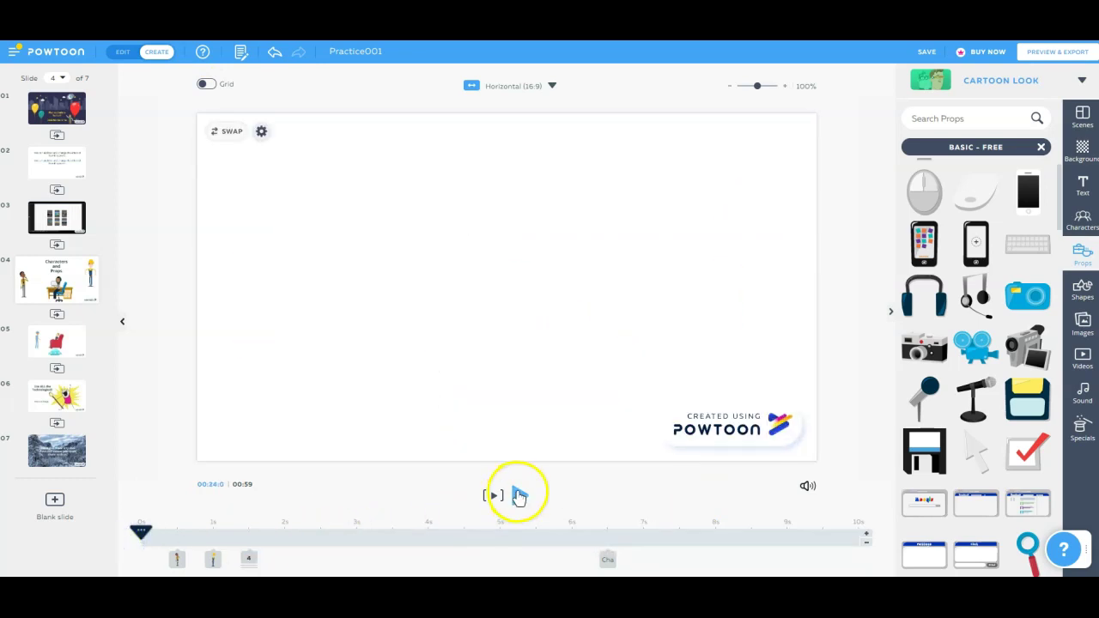
left_click(519, 496)
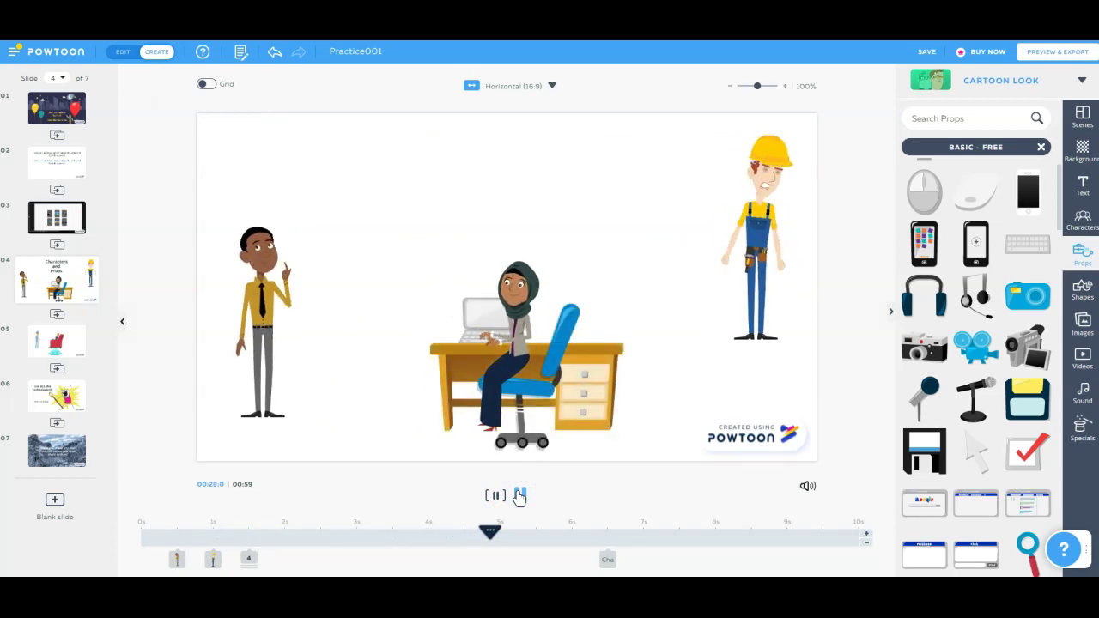
left_click(519, 496)
left_click(339, 383)
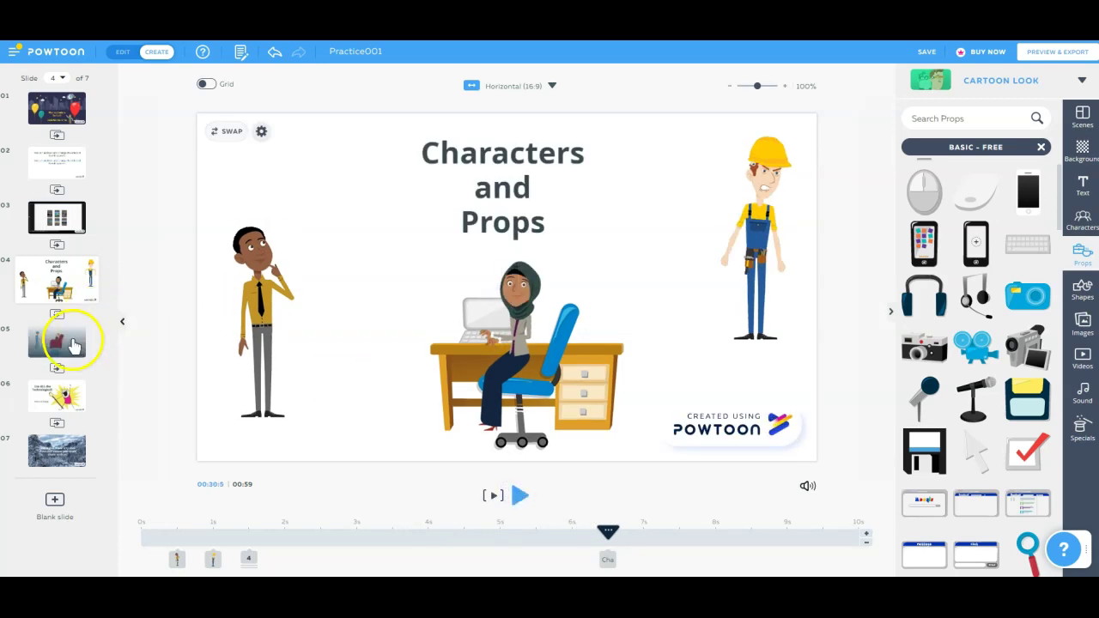
- Open slide 5 and select the nurse and the man in the red armchair, with the characters library shown
left_click(55, 336)
left_click(477, 341)
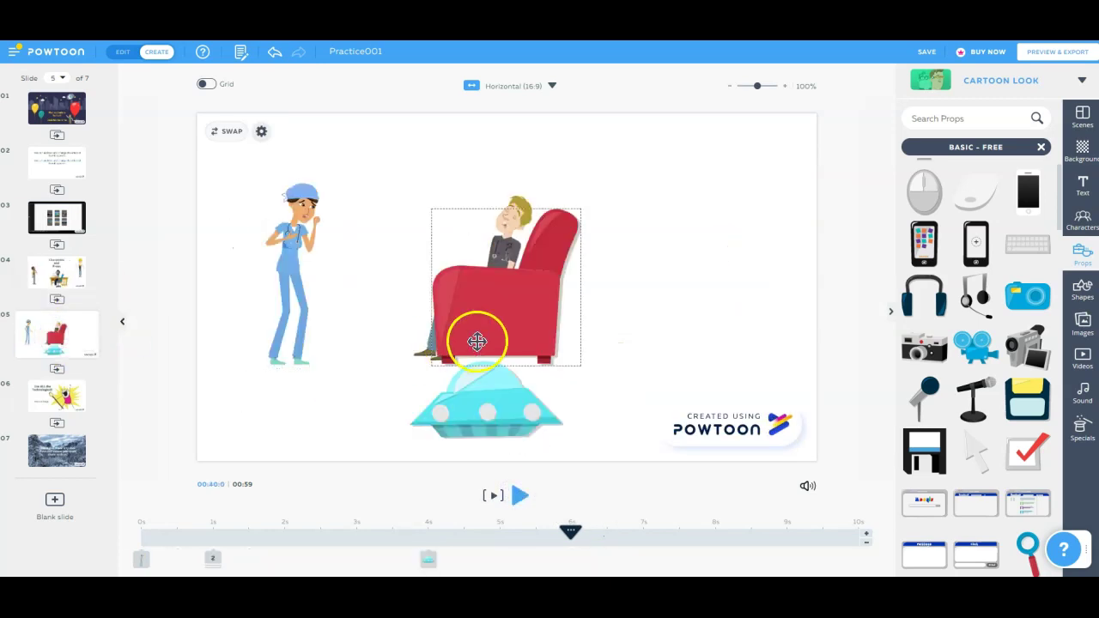
left_click(345, 328)
left_click(307, 268)
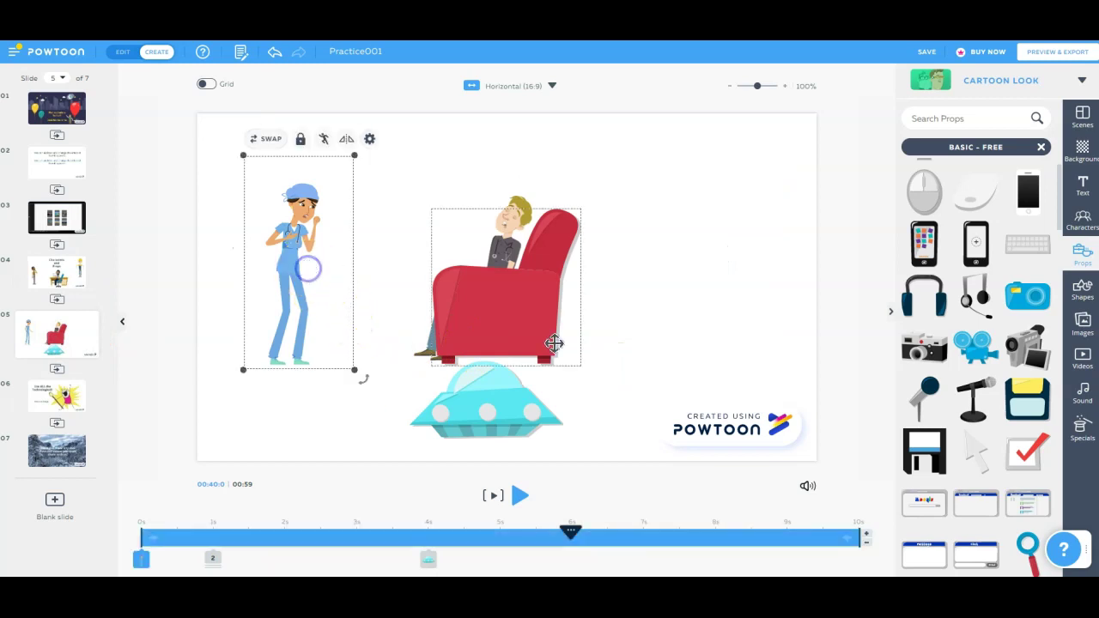
left_click(1081, 220)
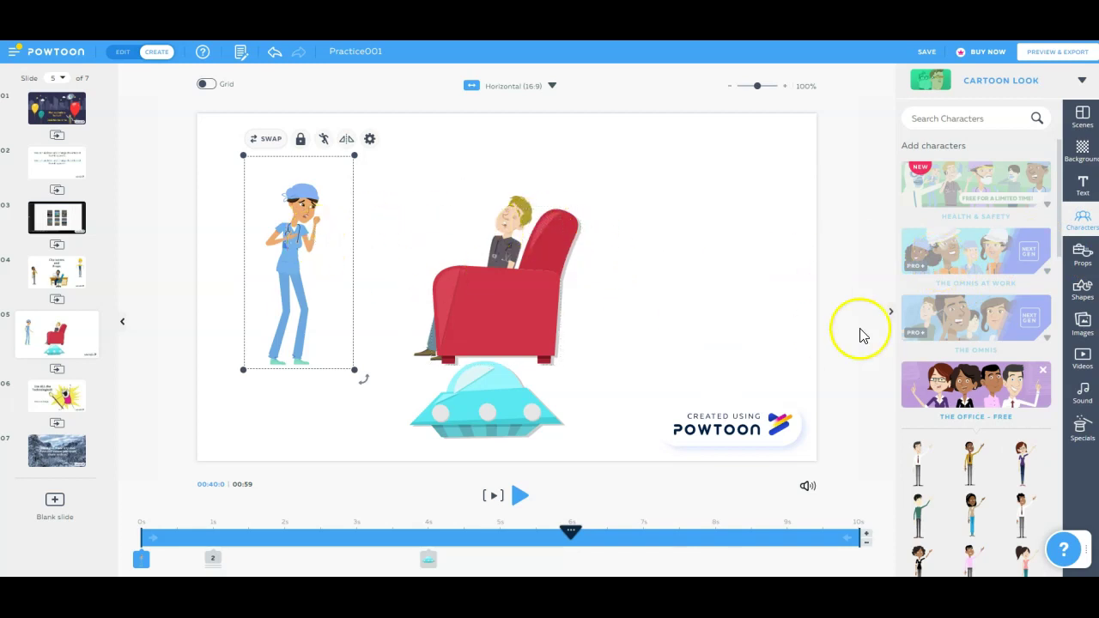
left_click(535, 300)
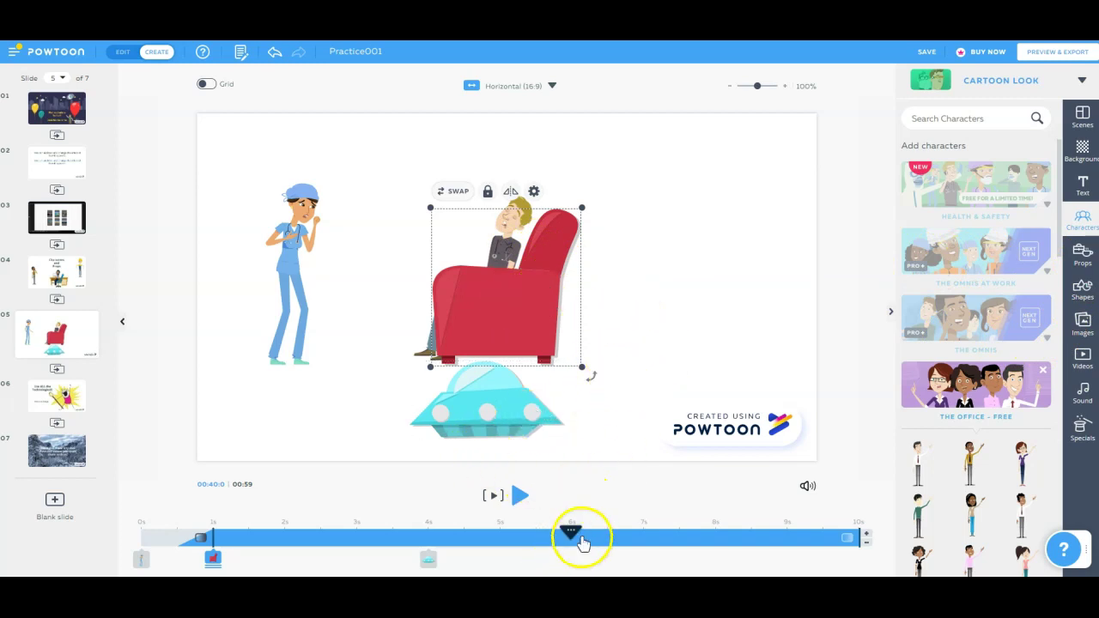
- Preview slide 5's animation from near the start, then stop it
left_click_drag(571, 532, 120, 536)
left_click(529, 504)
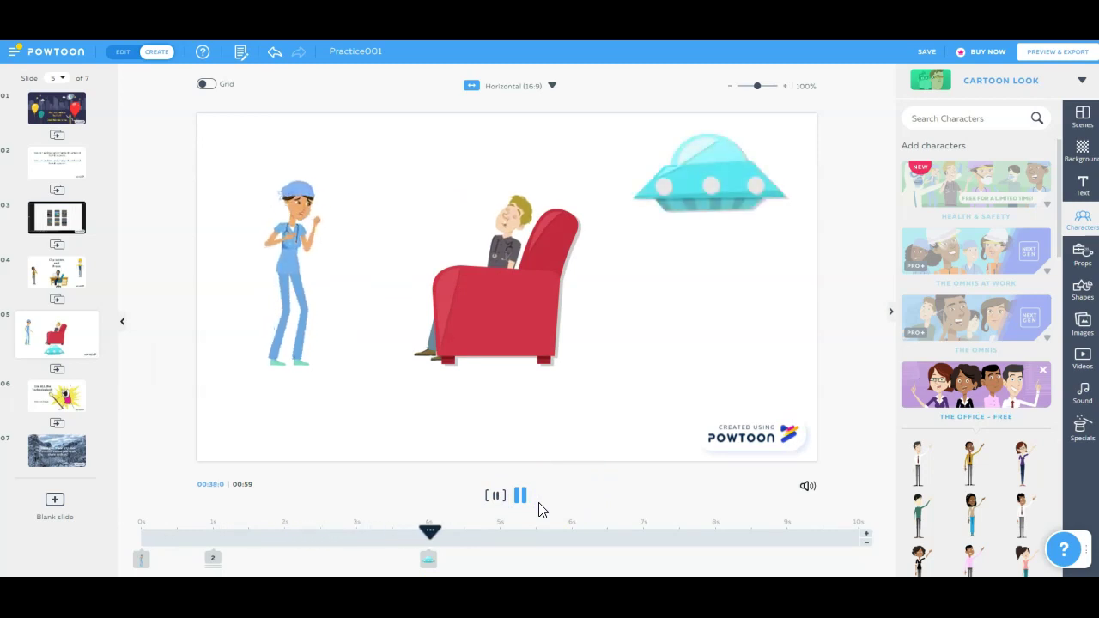
left_click(521, 505)
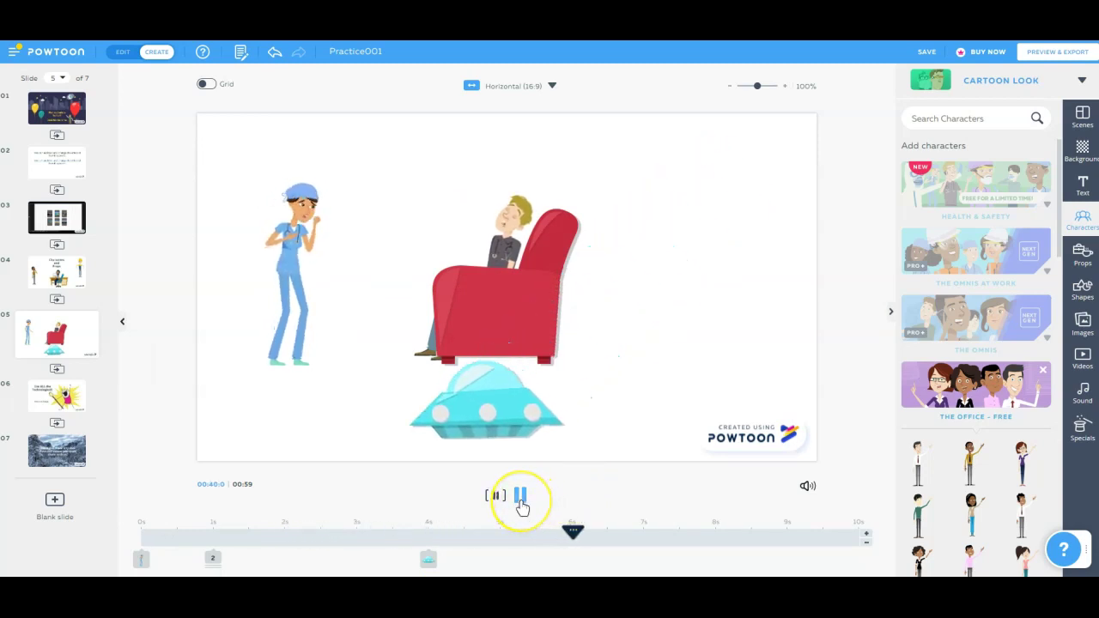
left_click(521, 505)
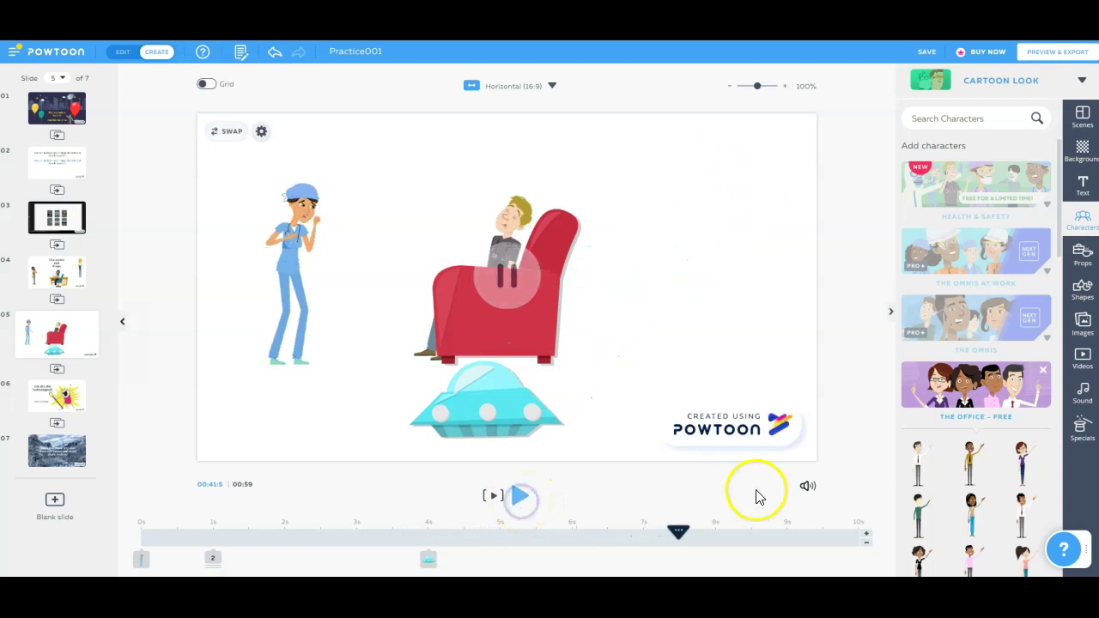
- Place the fire prop from the props library at slide 5's upper right
left_click(1079, 254)
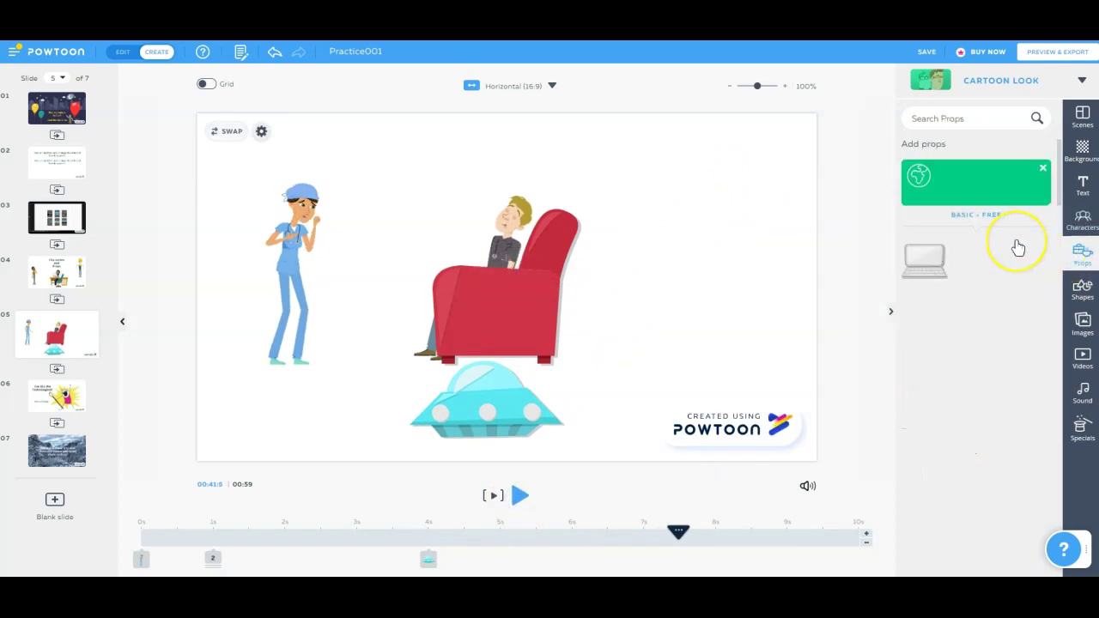
scroll(1000, 334, "down", 3)
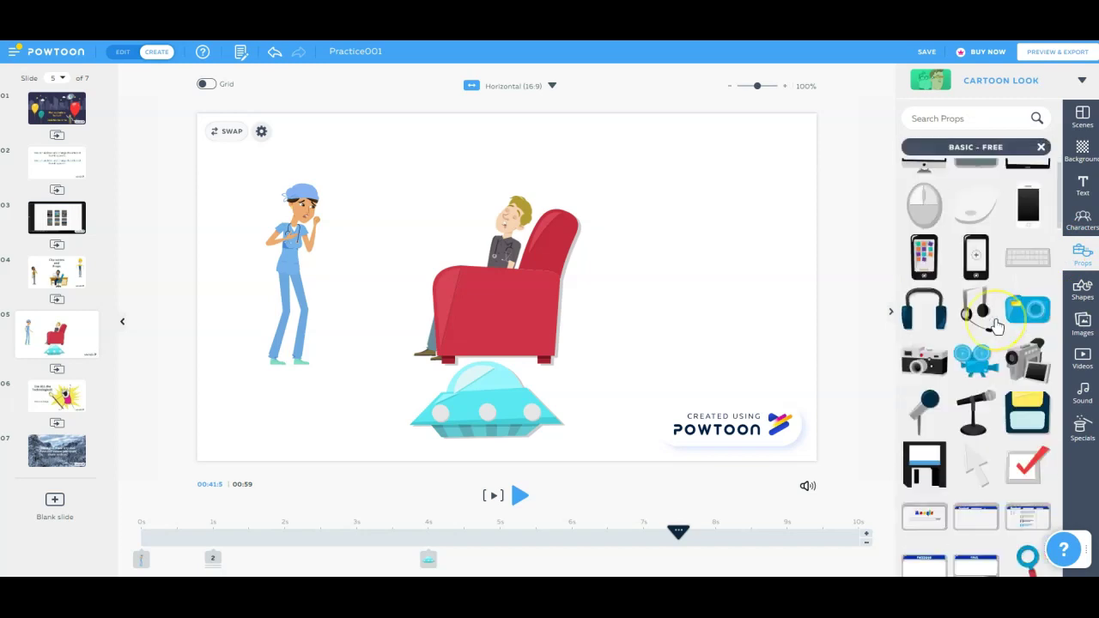
scroll(973, 316, "up", 2)
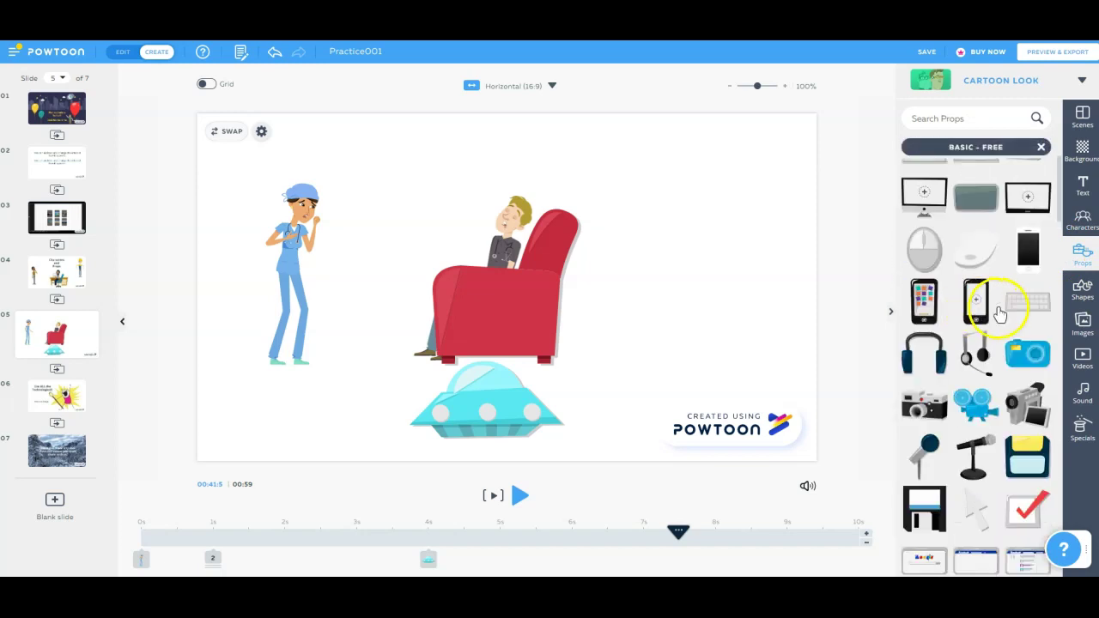
scroll(1000, 315, "down", 3)
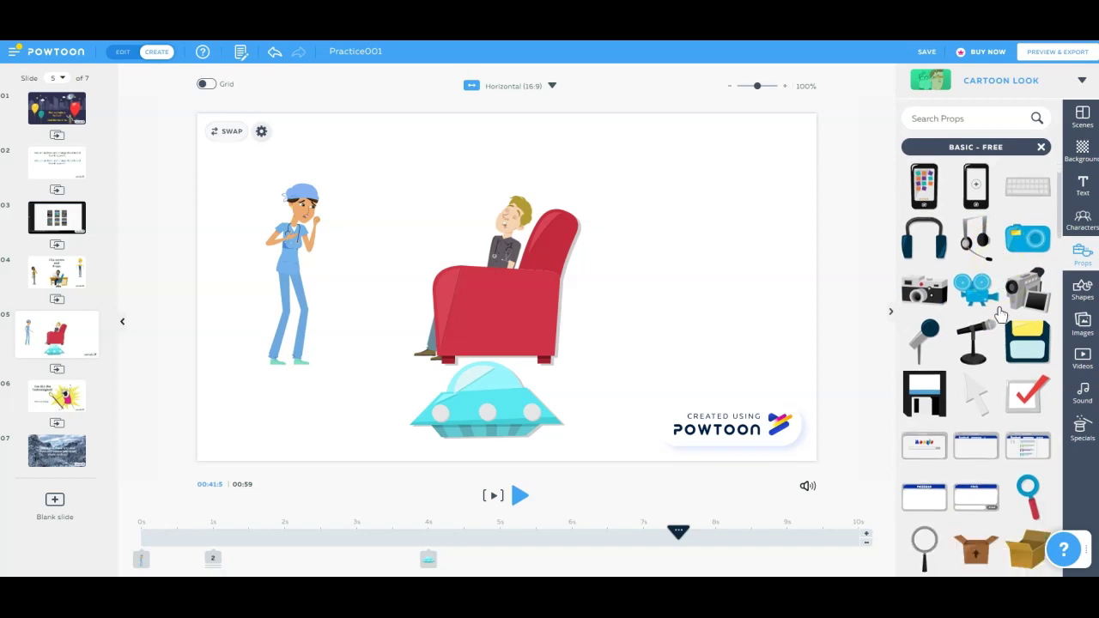
scroll(1000, 315, "down", 3)
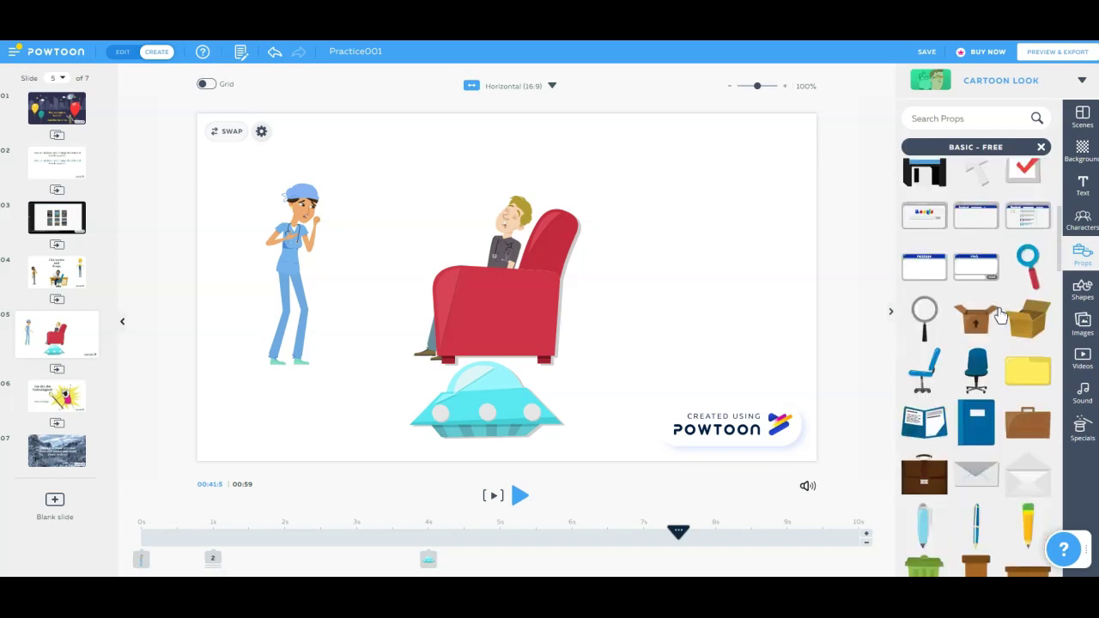
scroll(1000, 315, "down", 5)
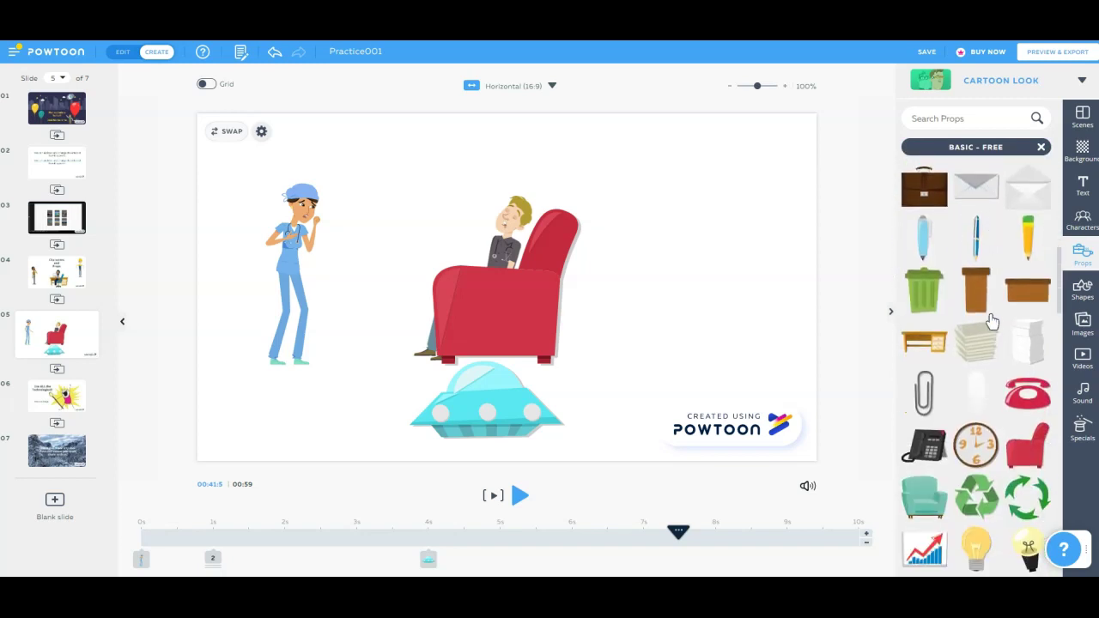
scroll(992, 321, "down", 4)
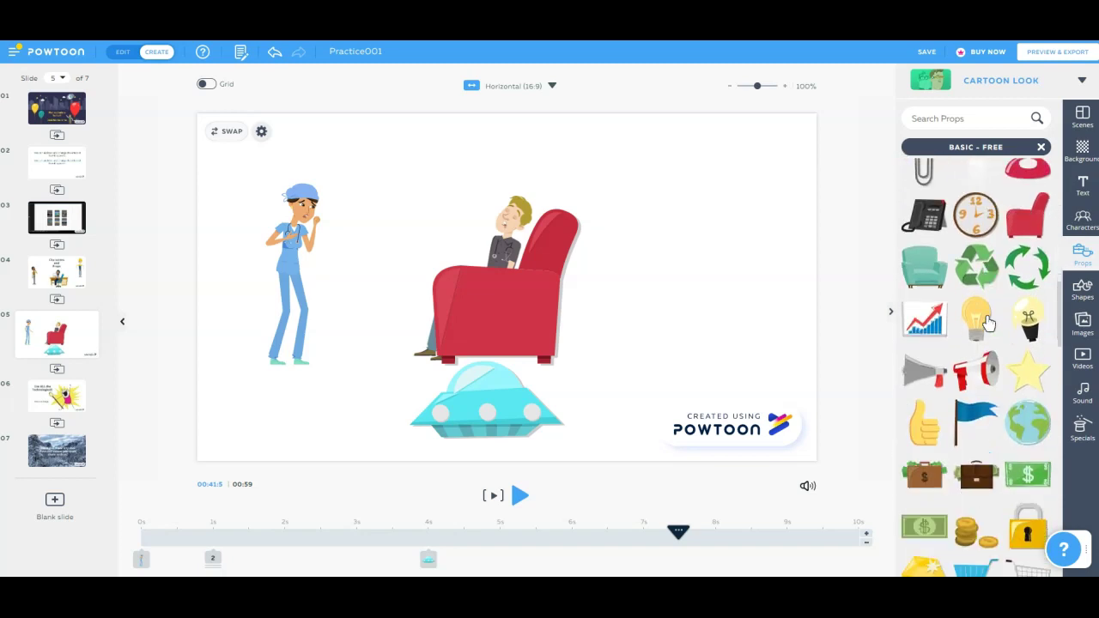
scroll(989, 322, "down", 6)
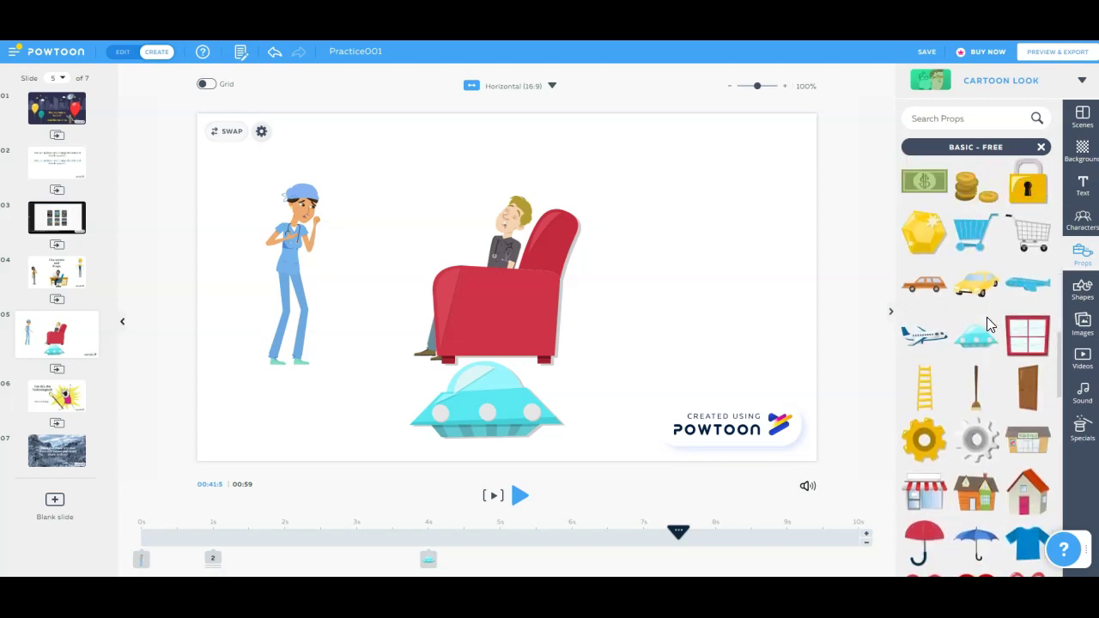
scroll(988, 321, "down", 8)
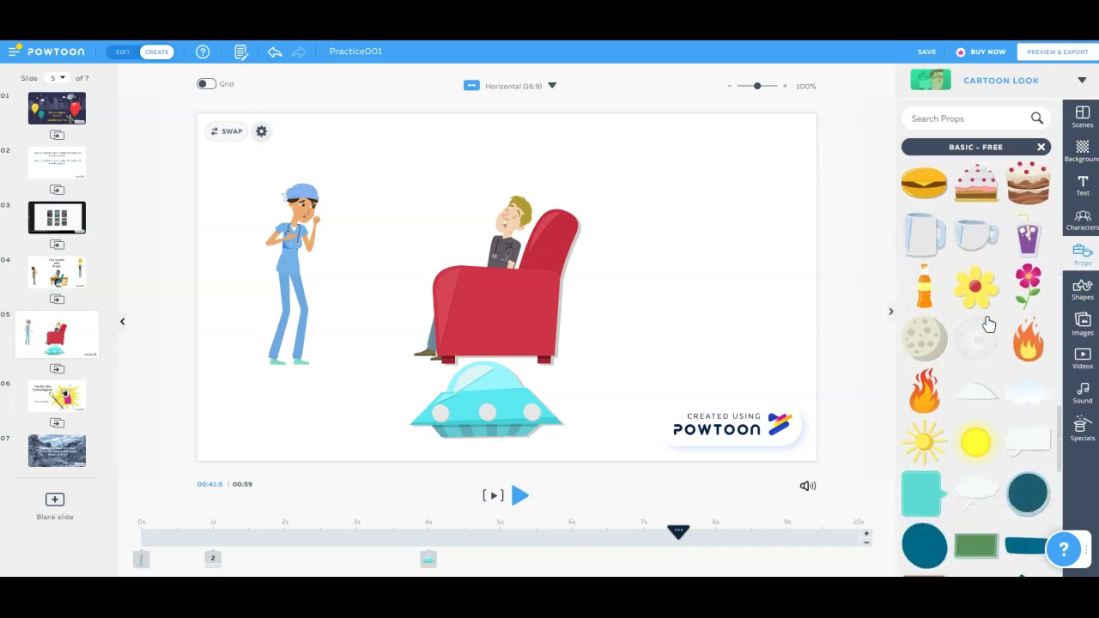
left_click_drag(1028, 339, 693, 238)
- Play slide 5 from about 6.5 seconds to check the fire's entrance
left_click(612, 512)
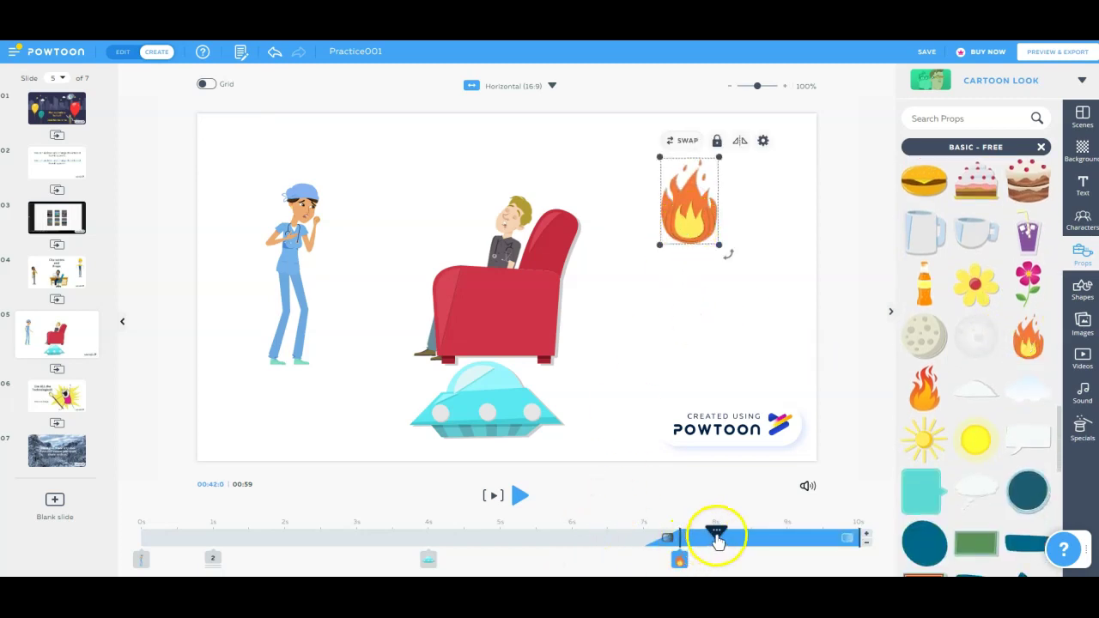
left_click_drag(716, 534, 601, 532)
left_click(520, 498)
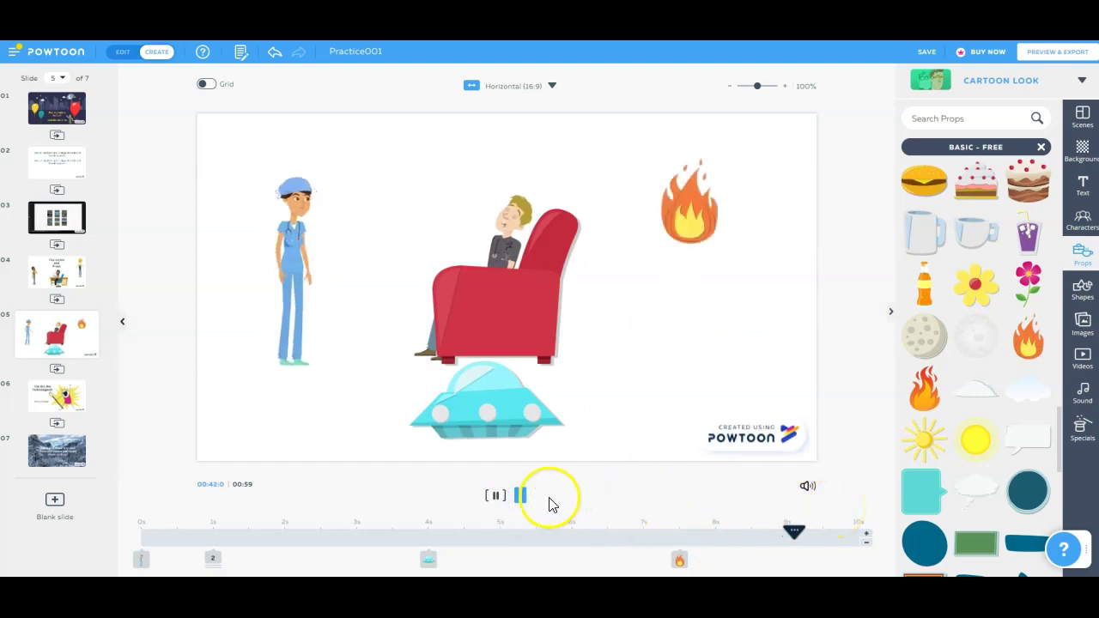
left_click(520, 496)
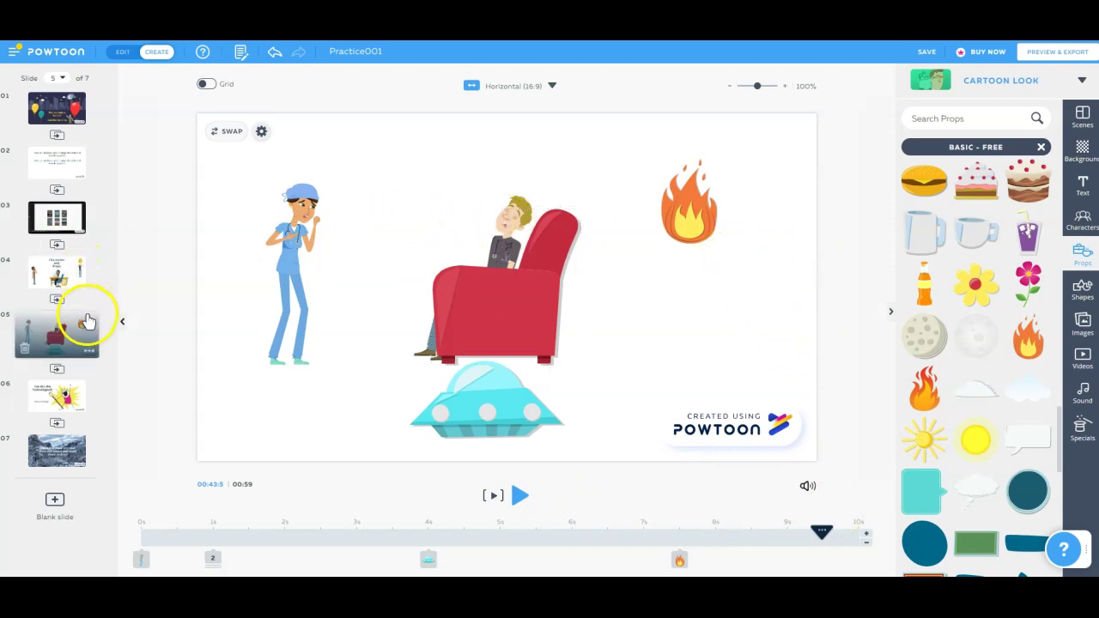
- Open slide 6 with the image library and select its cartoon image
left_click(57, 395)
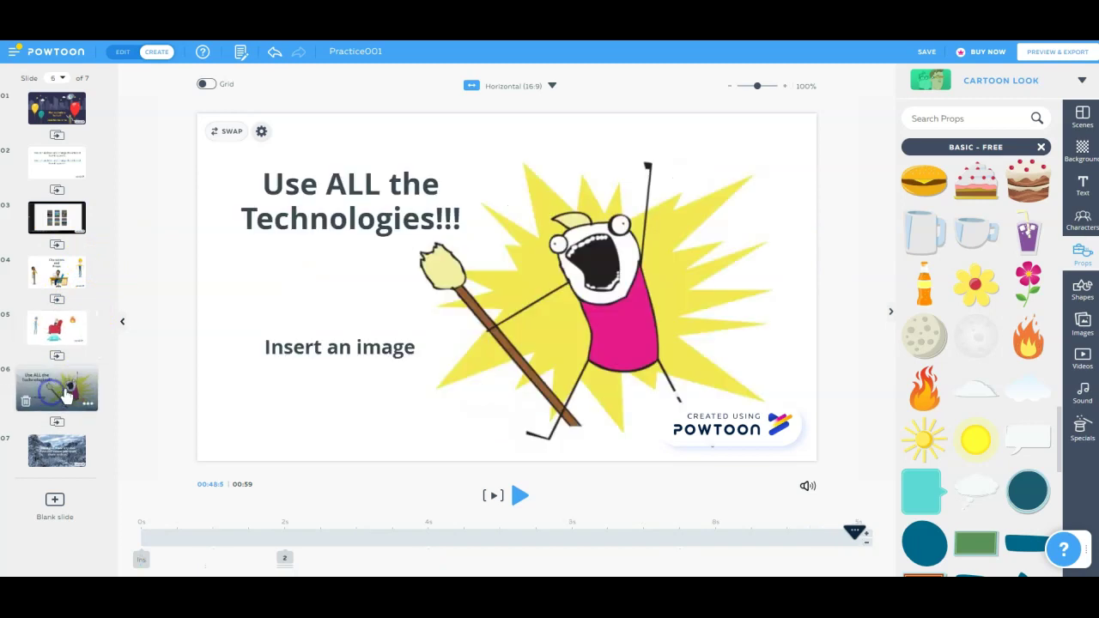
left_click(1085, 329)
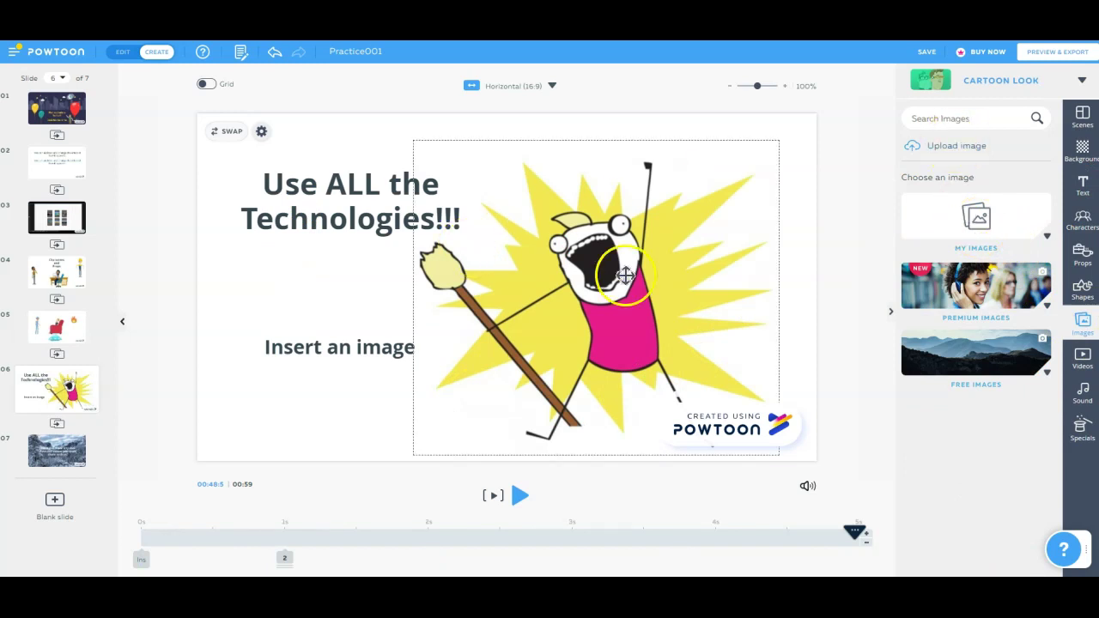
left_click(626, 275)
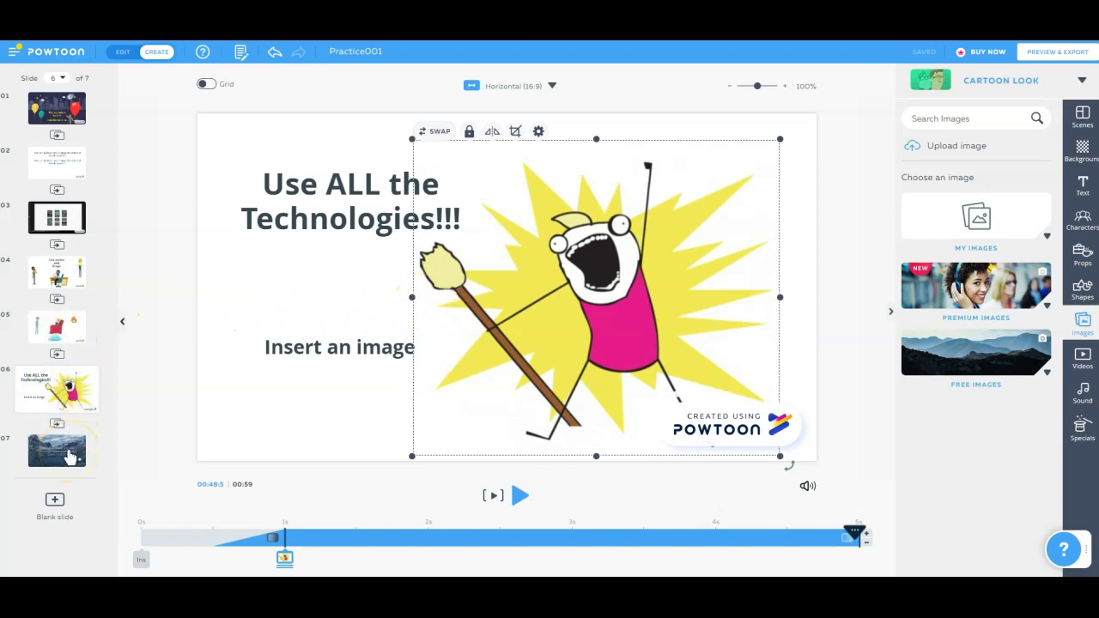
- Open slide 1 and rewind its night city scene to 0 seconds
left_click(36, 112)
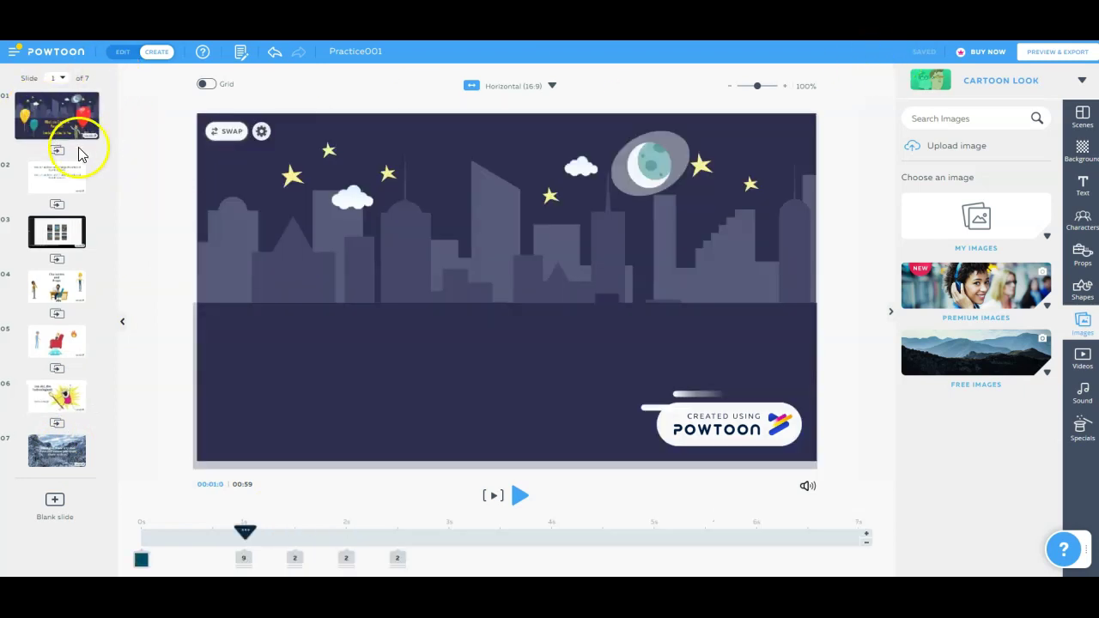
left_click_drag(245, 528, 59, 525)
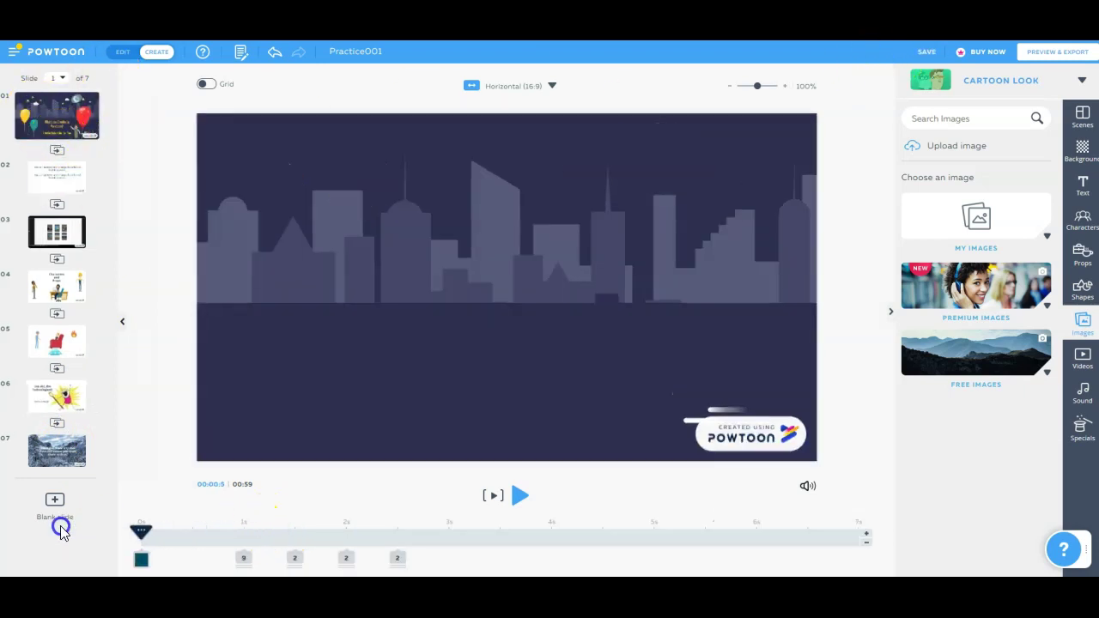
left_click(1049, 53)
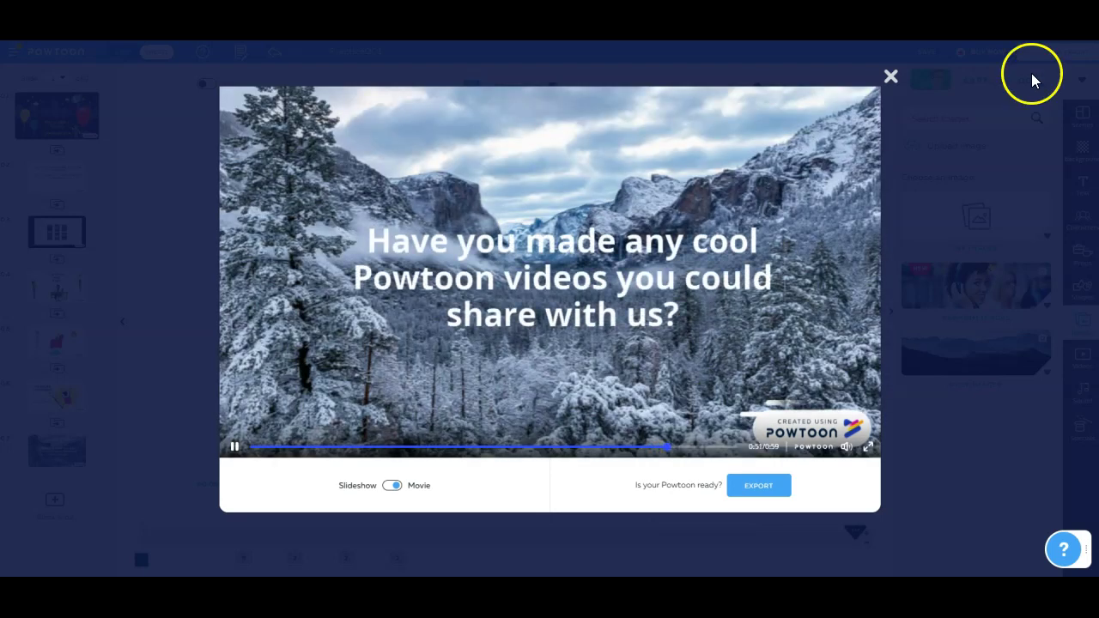
left_click(846, 457)
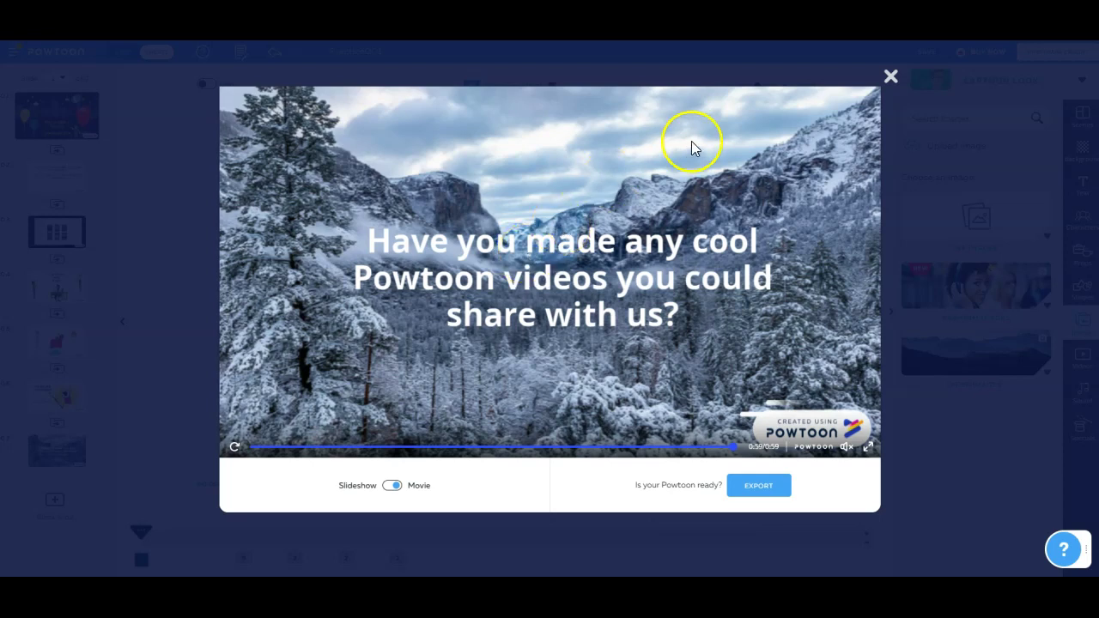
left_click(890, 76)
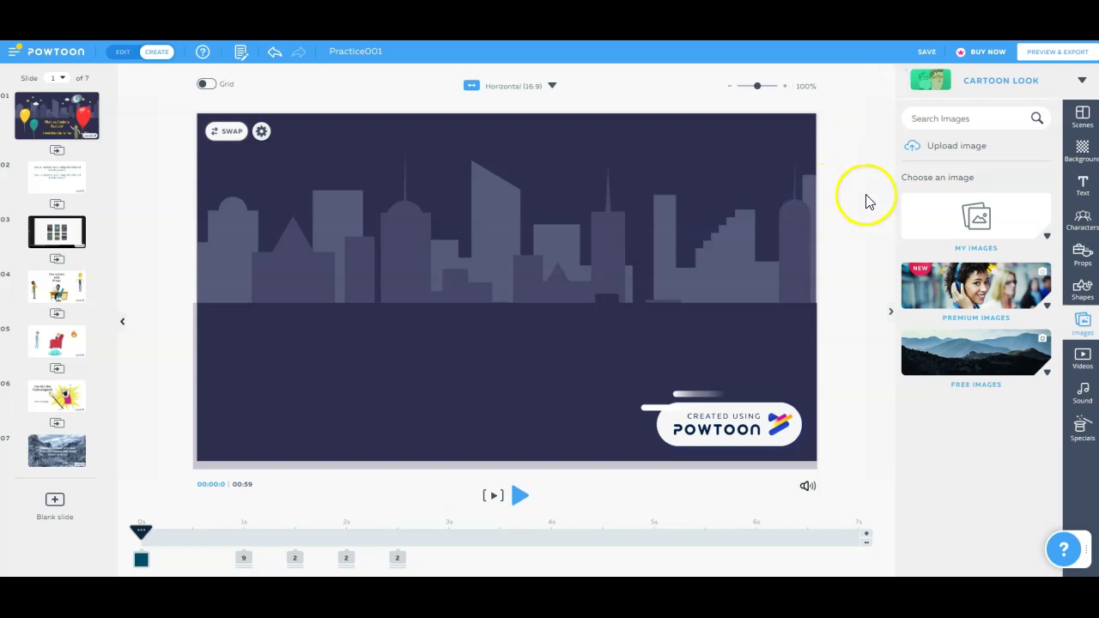
- Check the soundtrack and My Voiceovers in the Sound library, then show the Scenes library
left_click(1087, 393)
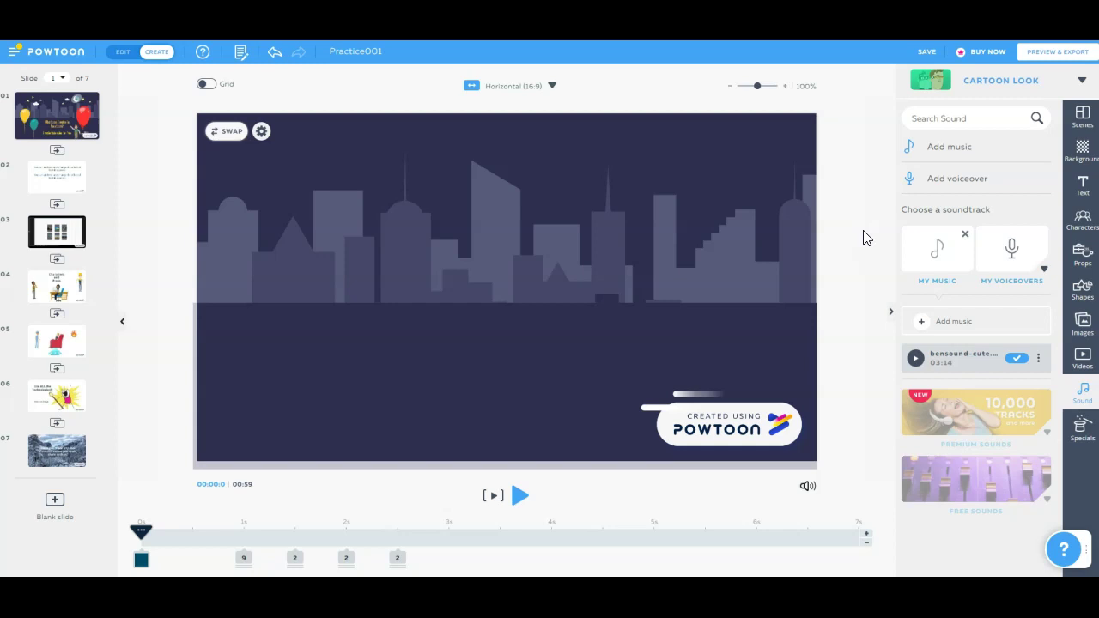
left_click(1009, 251)
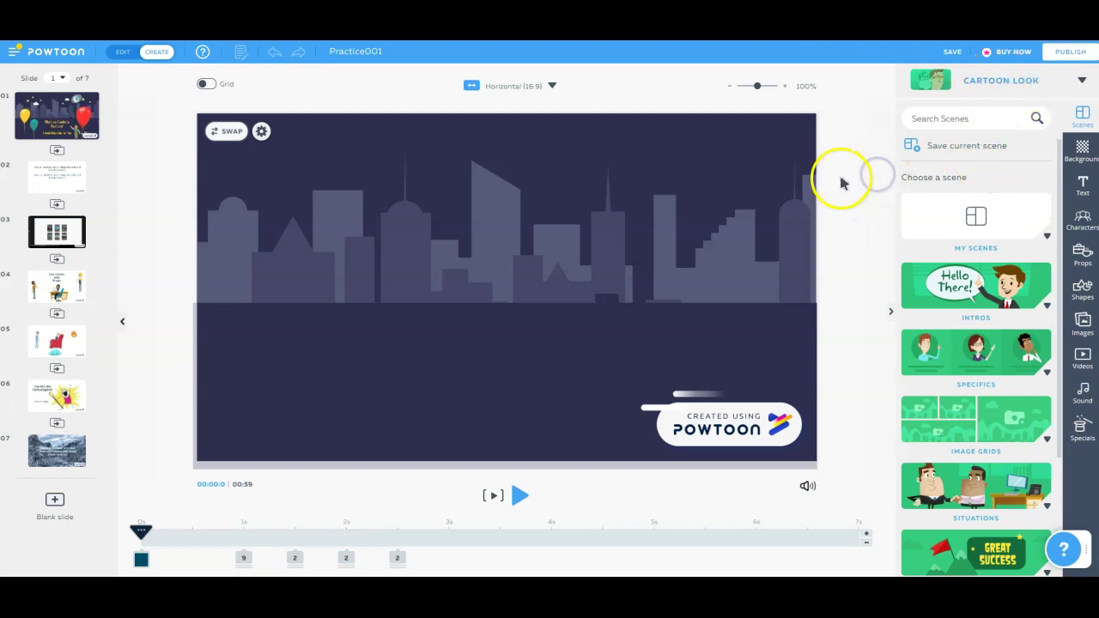
- Save Practice001 and publish it as a public Education video in HD 720p
left_click(952, 53)
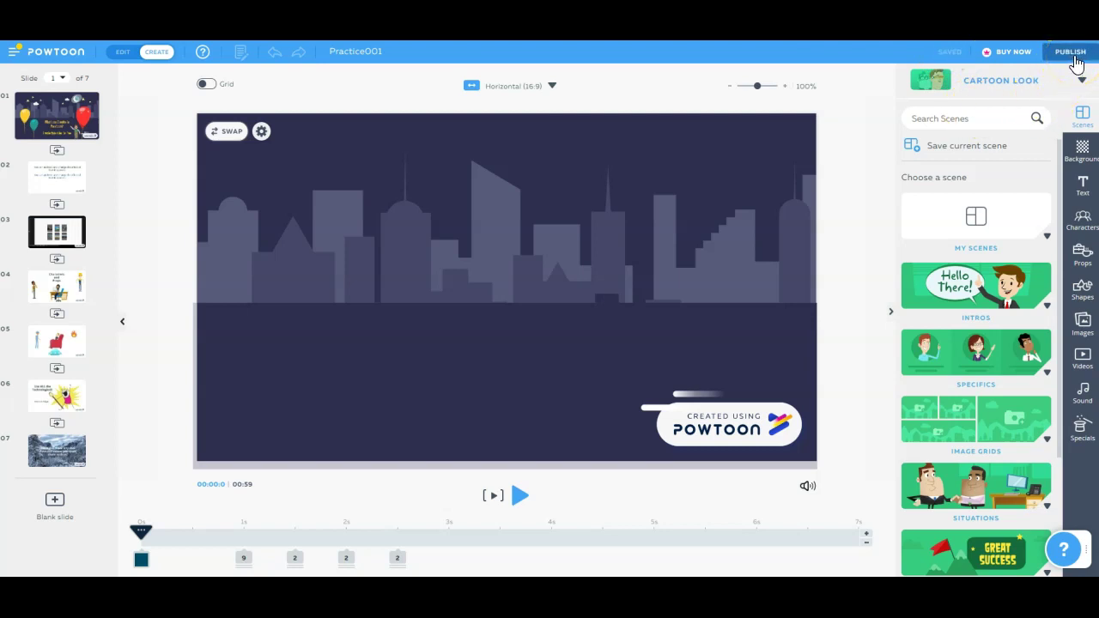
left_click(1075, 57)
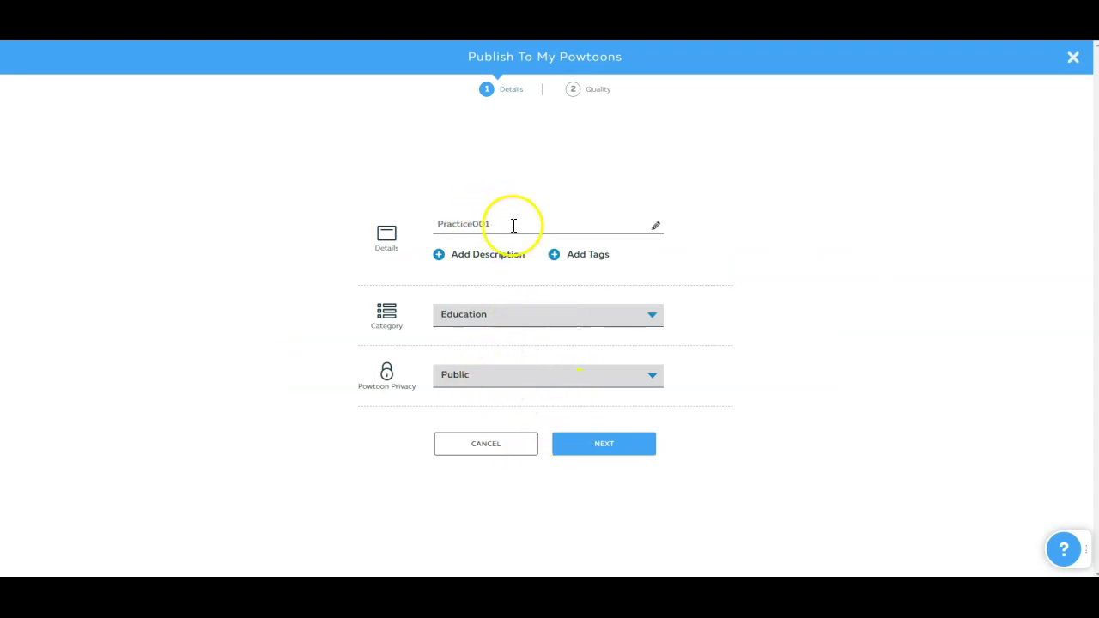
left_click(608, 448)
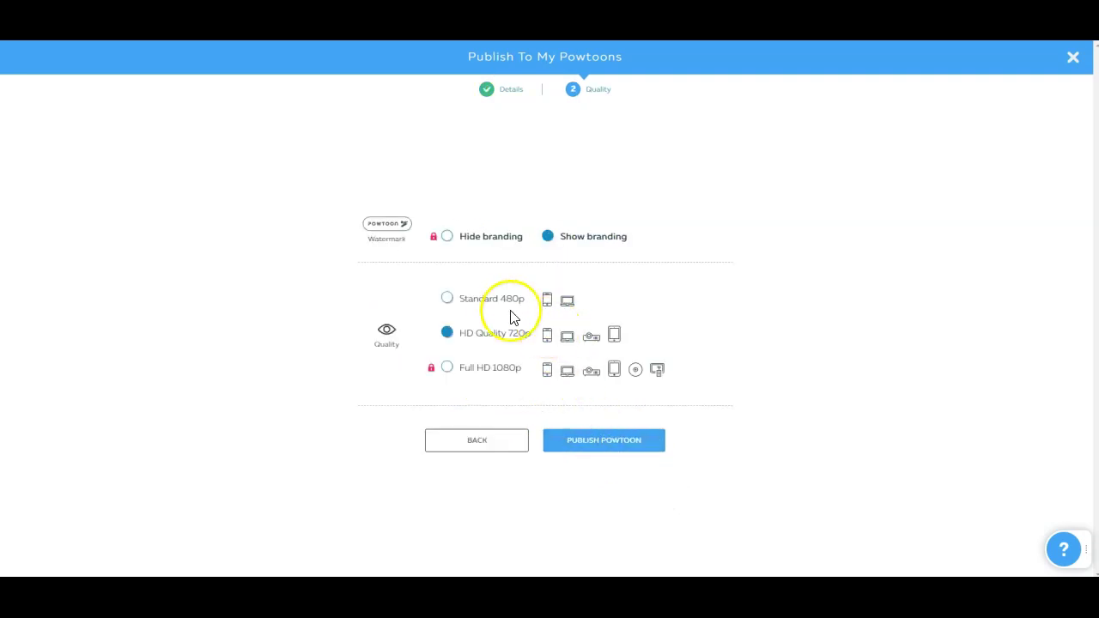
left_click(617, 450)
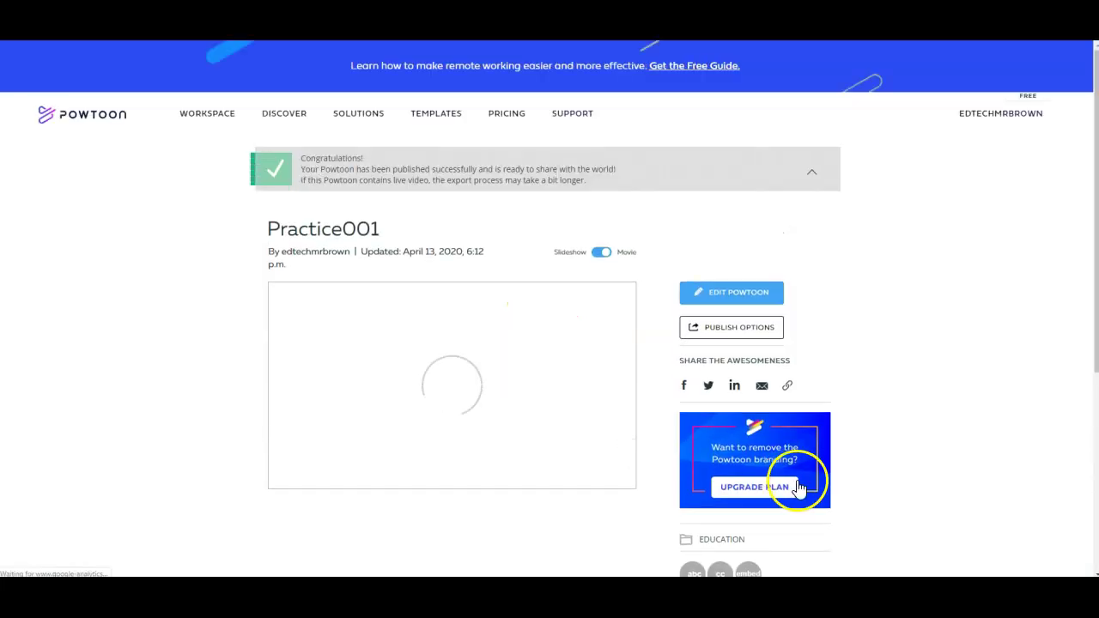
- Copy Practice001's share link from its published page
left_click(788, 392)
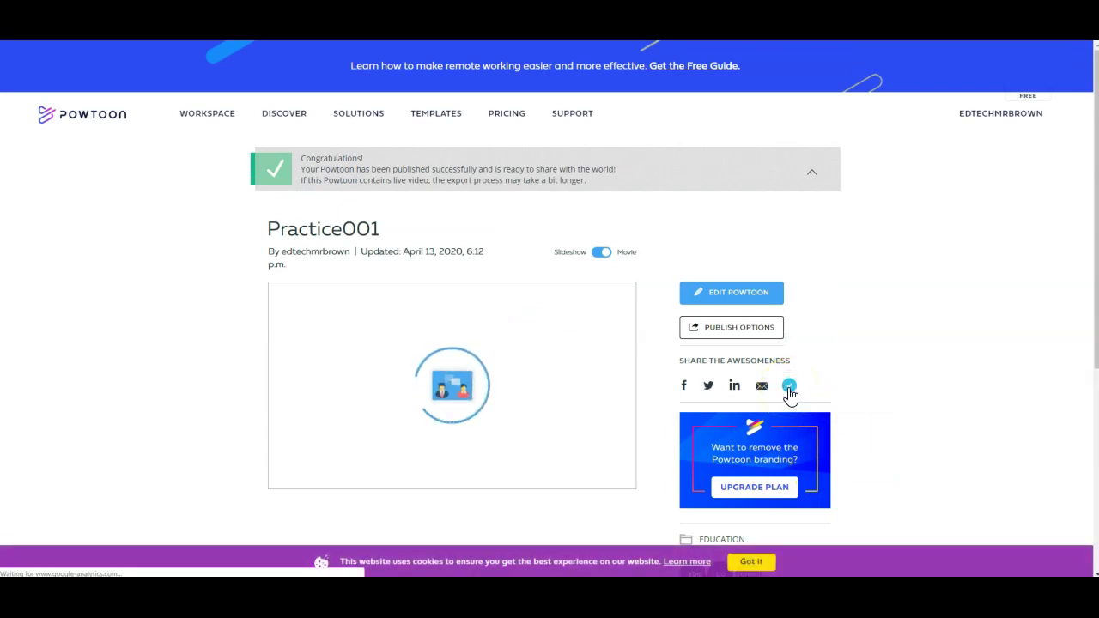